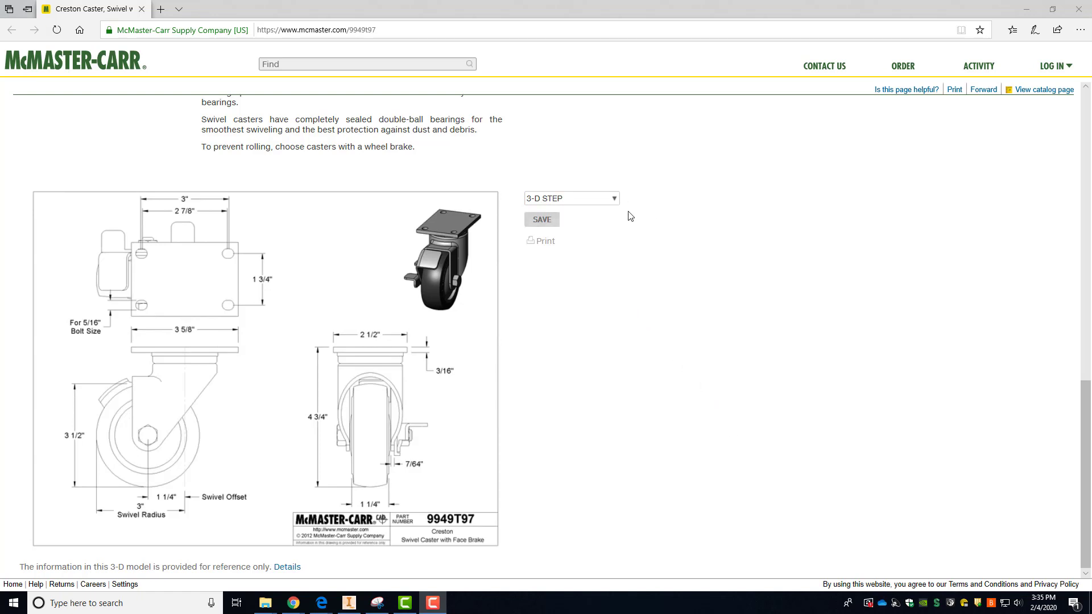
Step: Show the download format list for caster 9949T97, keeping 3-D STEP selected
{"action": "left_click", "coordinate": [613, 199]}
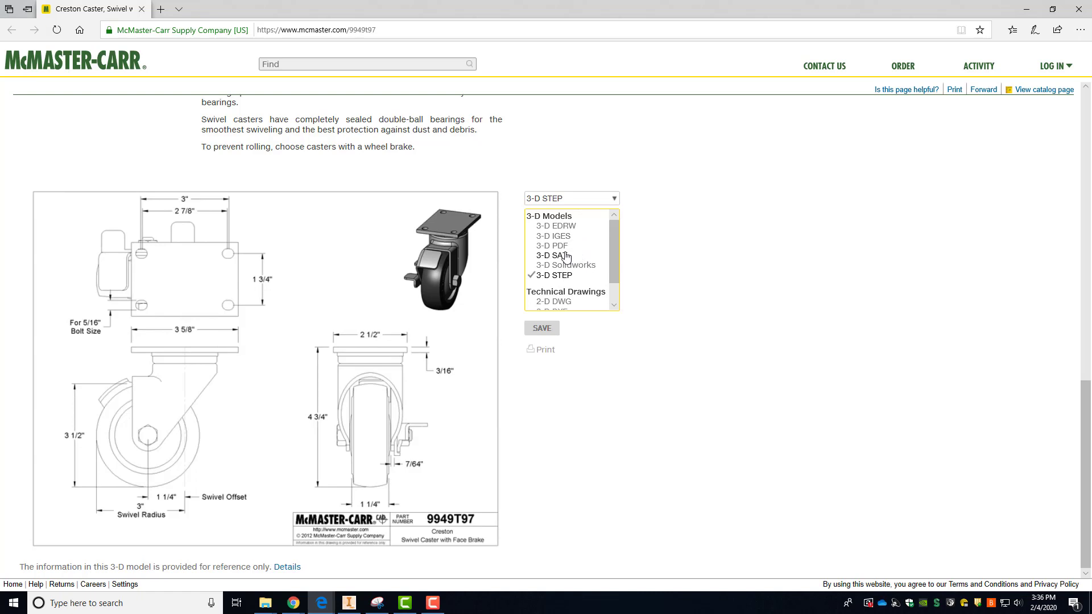
Step: View the caster SAT file's contents in Notepad, then close Notepad
{"action": "mouse_move", "coordinate": [265, 602]}
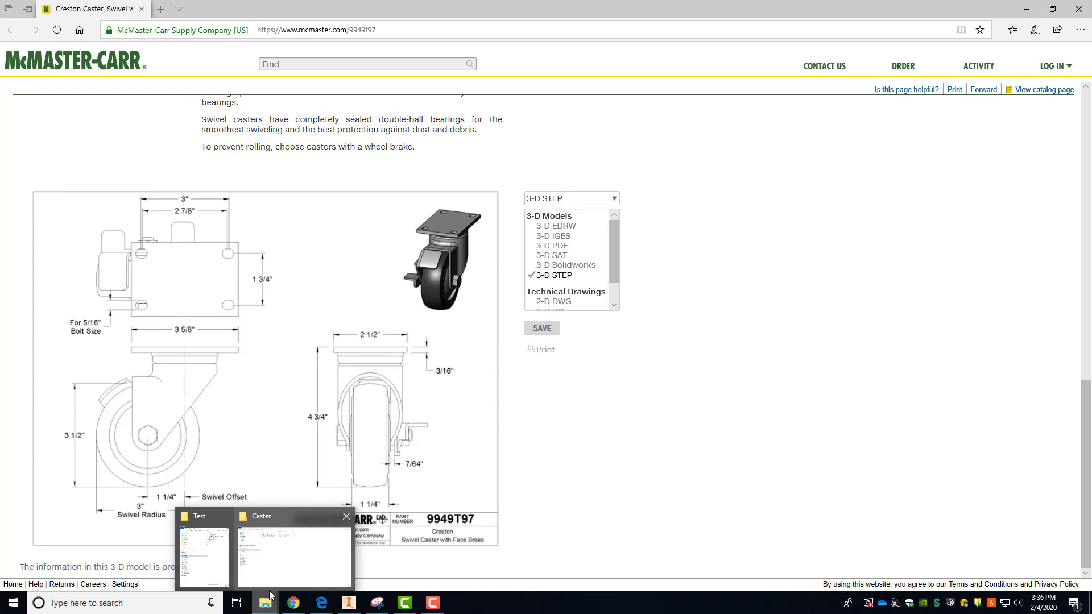
{"action": "left_click", "coordinate": [322, 549]}
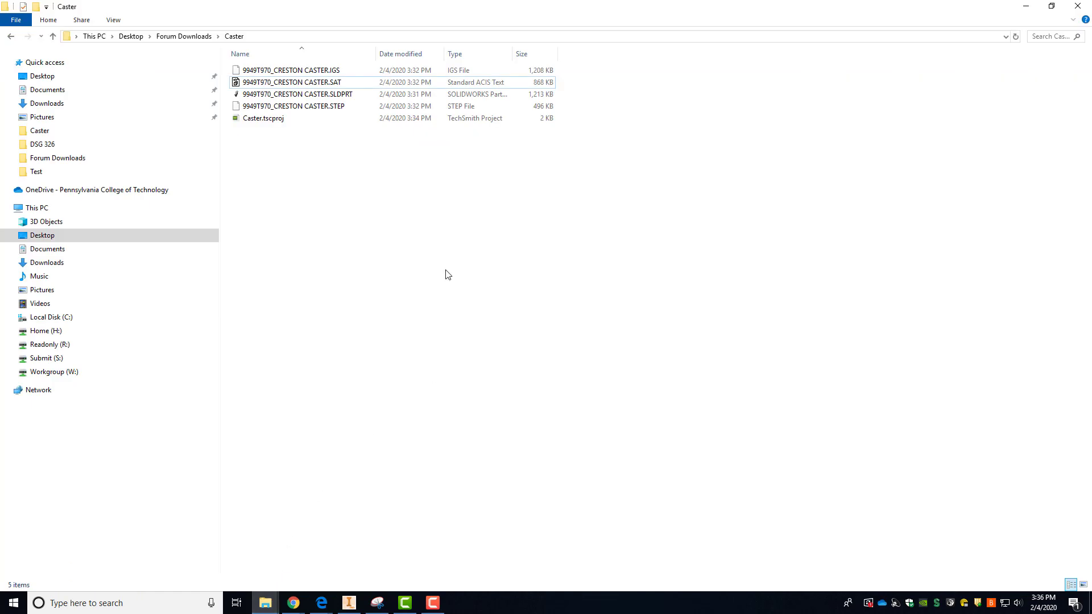
{"action": "right_click", "coordinate": [319, 83]}
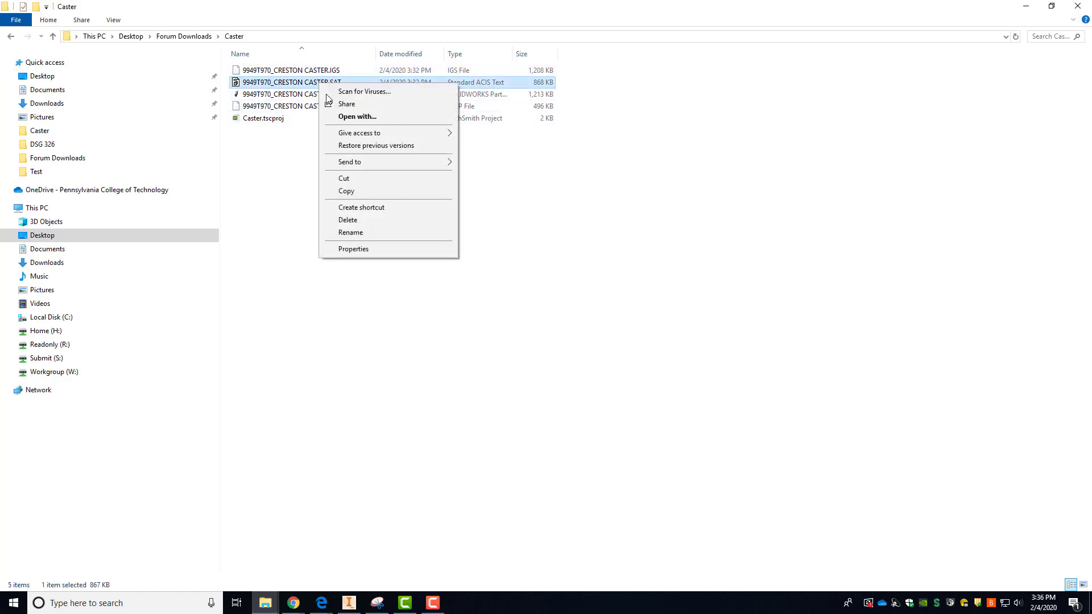
{"action": "left_click", "coordinate": [356, 117]}
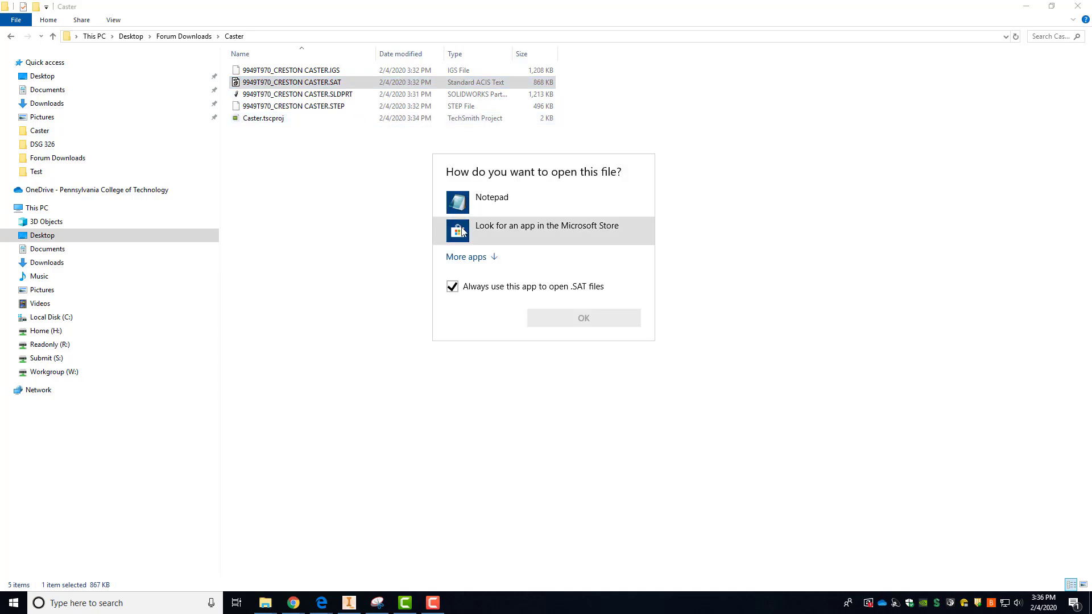
{"action": "left_click", "coordinate": [463, 203]}
{"action": "left_click", "coordinate": [585, 317]}
{"action": "left_click_drag", "start_coordinate": [885, 88], "coordinate": [426, 165]}
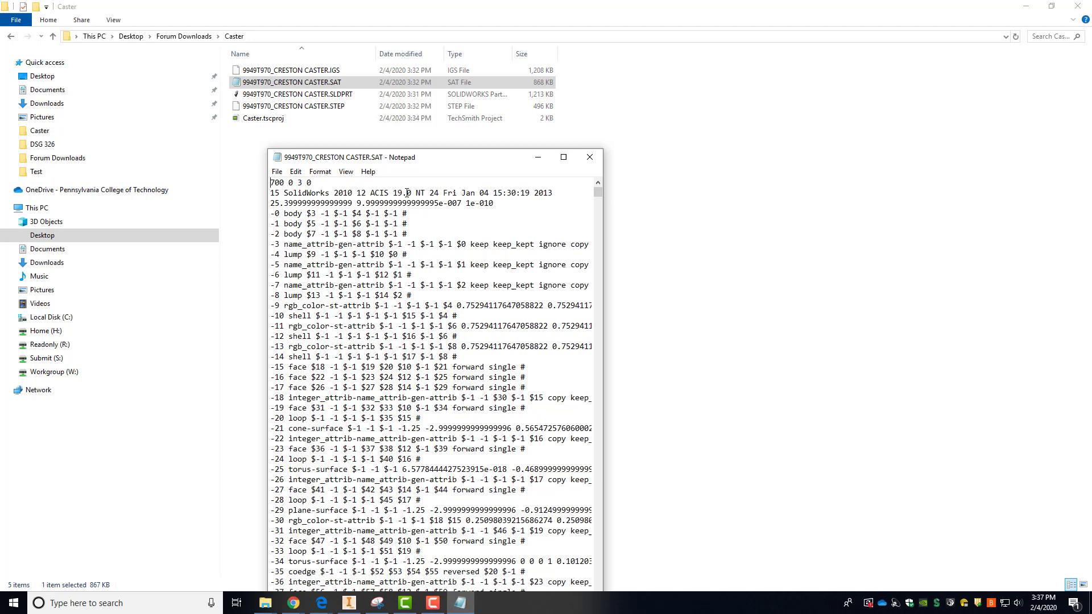
{"action": "left_click", "coordinate": [589, 159]}
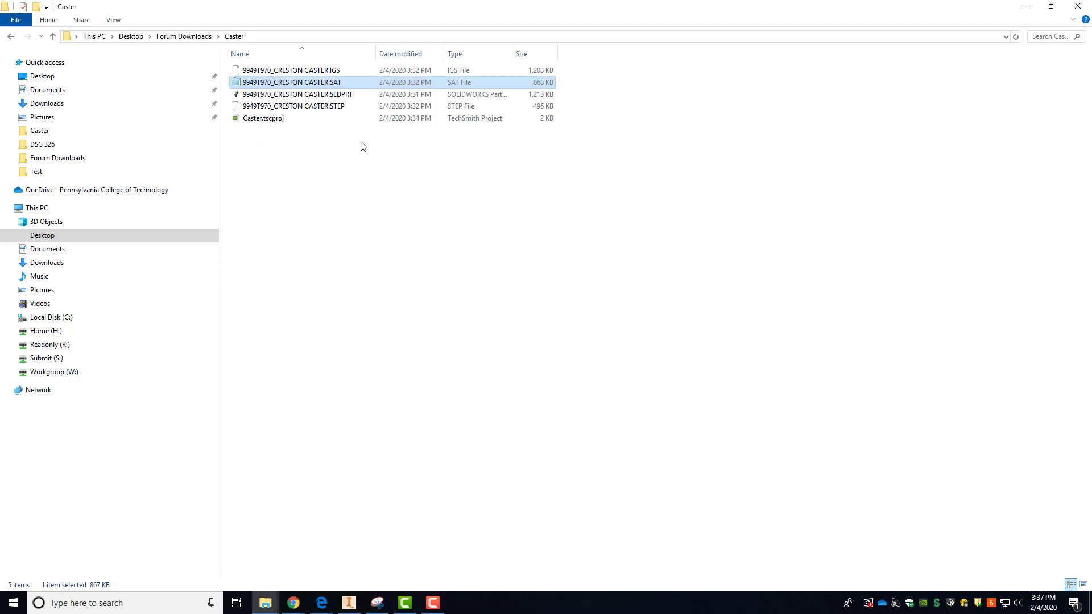
Step: Delete the SAT file from the Caster folder
{"action": "right_click", "coordinate": [337, 80]}
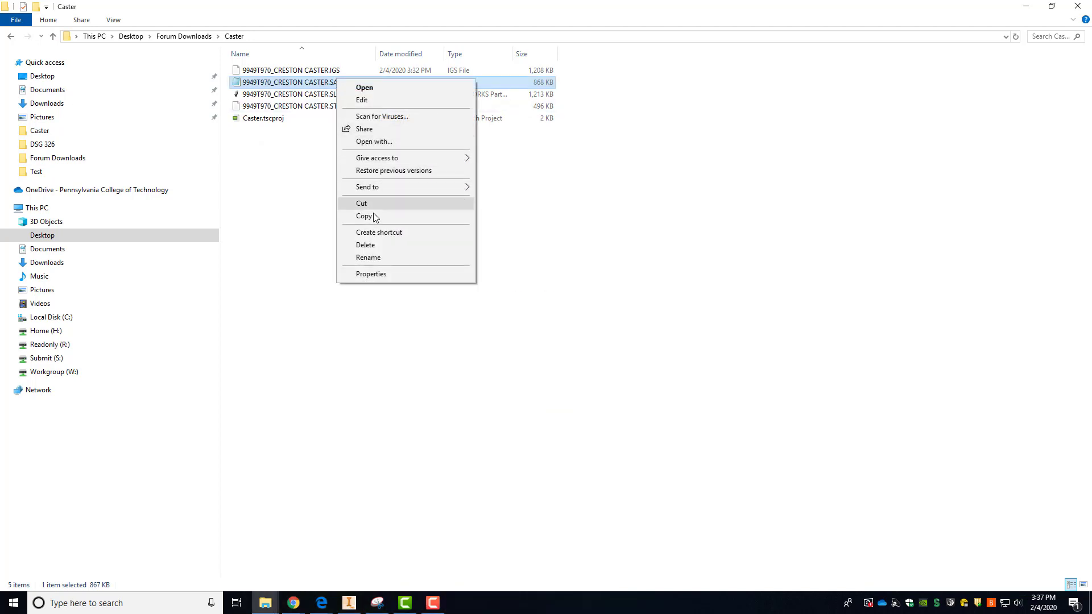
{"action": "left_click", "coordinate": [367, 244]}
{"action": "left_click", "coordinate": [571, 346]}
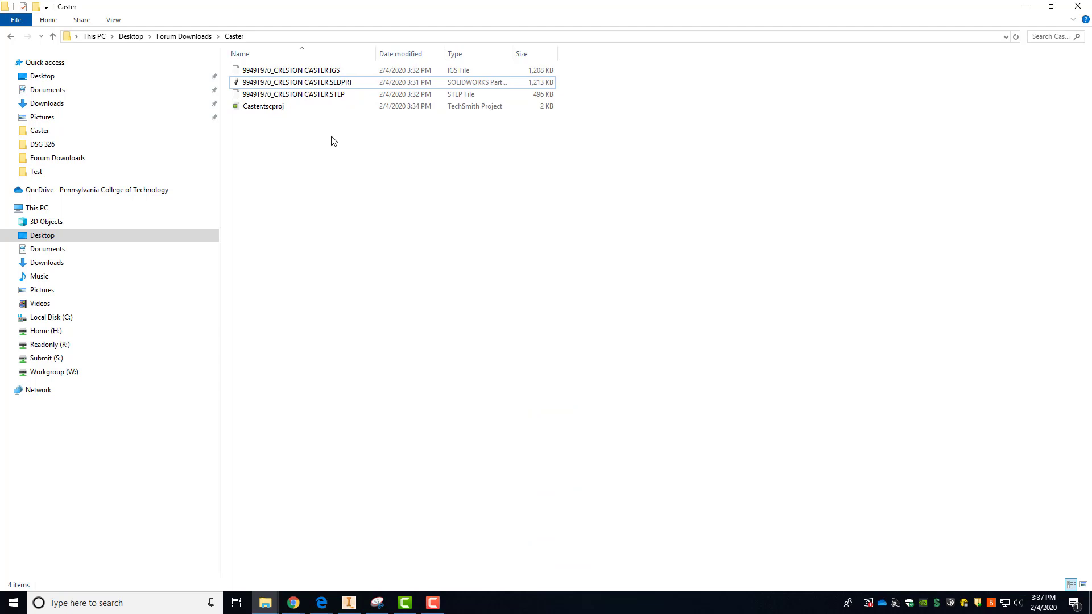
{"action": "left_click", "coordinate": [348, 84]}
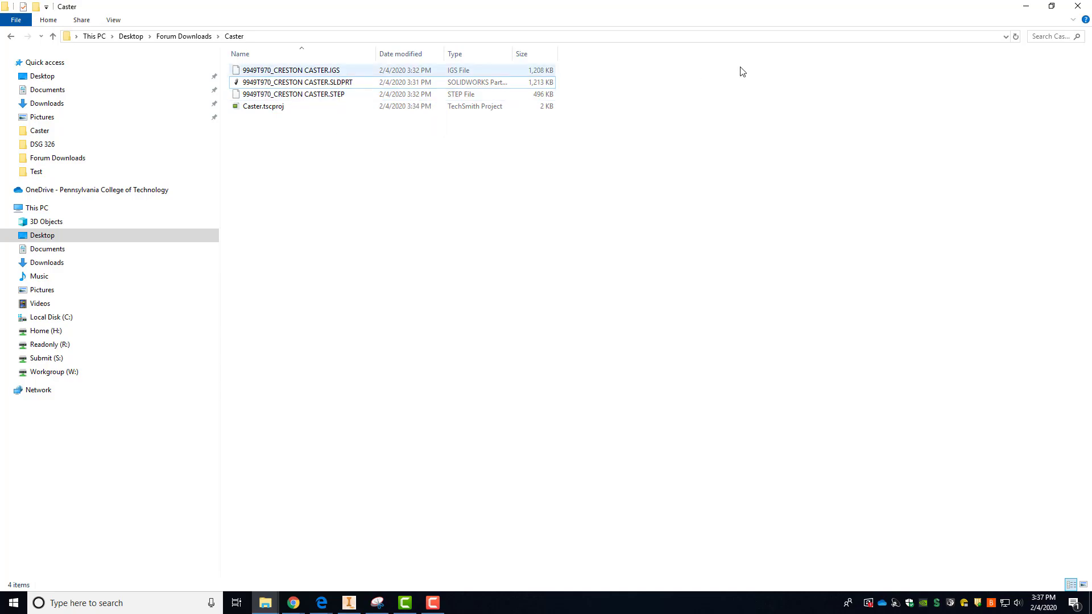
Step: Switch to Inventor, review the Part tab of Application Options, and close the dialog
{"action": "left_click", "coordinate": [349, 602]}
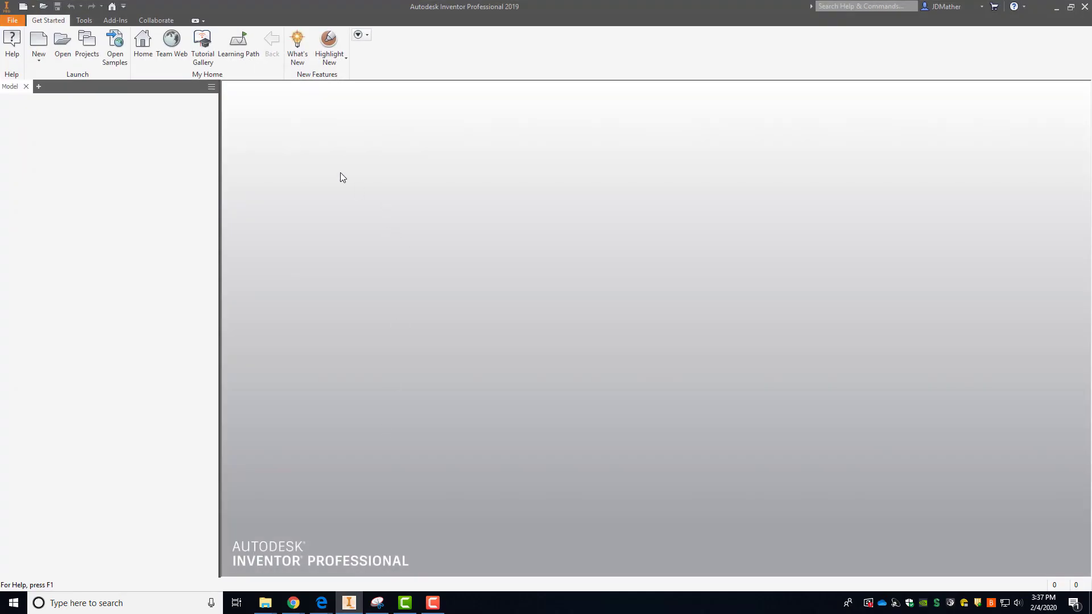
{"action": "left_click", "coordinate": [84, 21]}
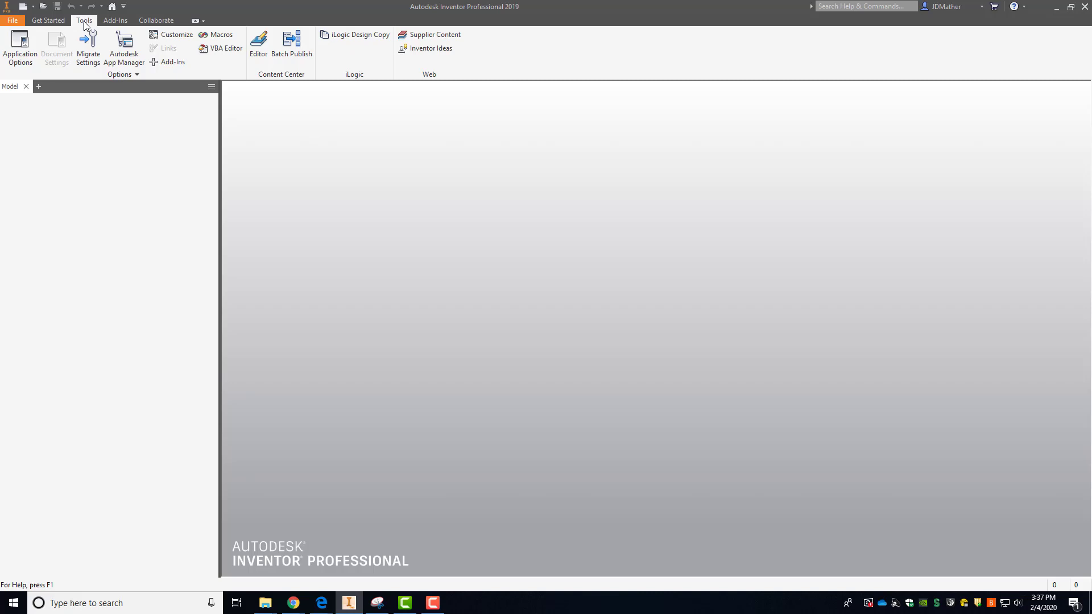
{"action": "left_click", "coordinate": [20, 45]}
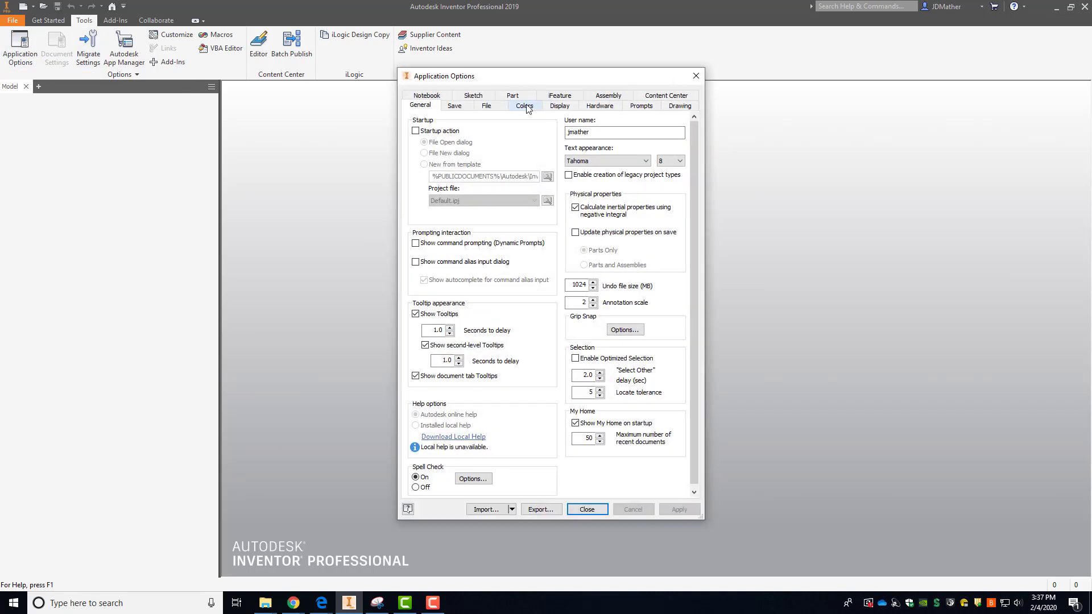
{"action": "left_click", "coordinate": [513, 95]}
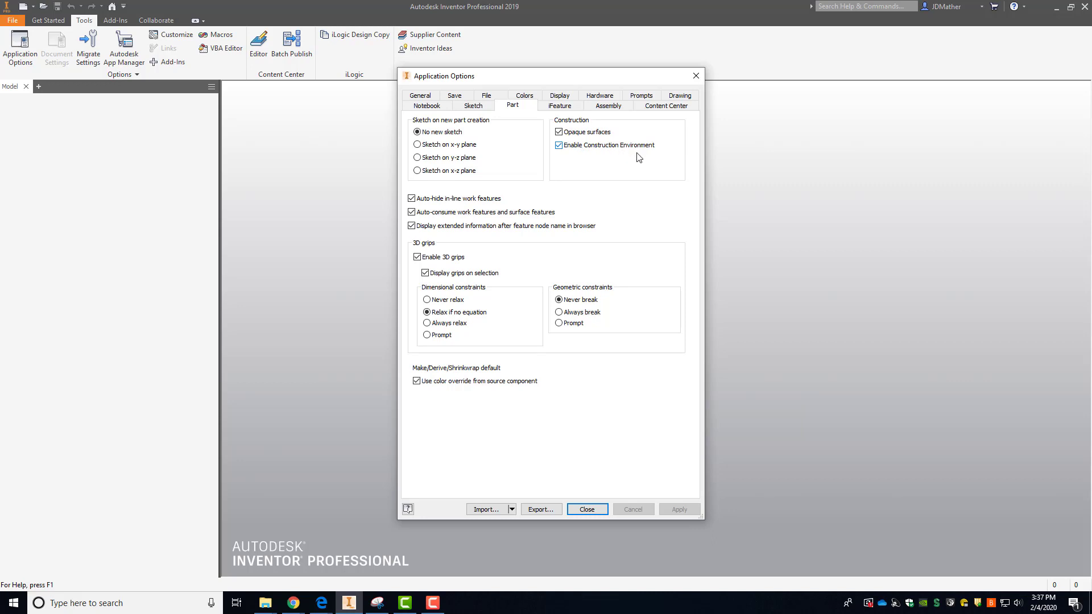
{"action": "left_click", "coordinate": [693, 81]}
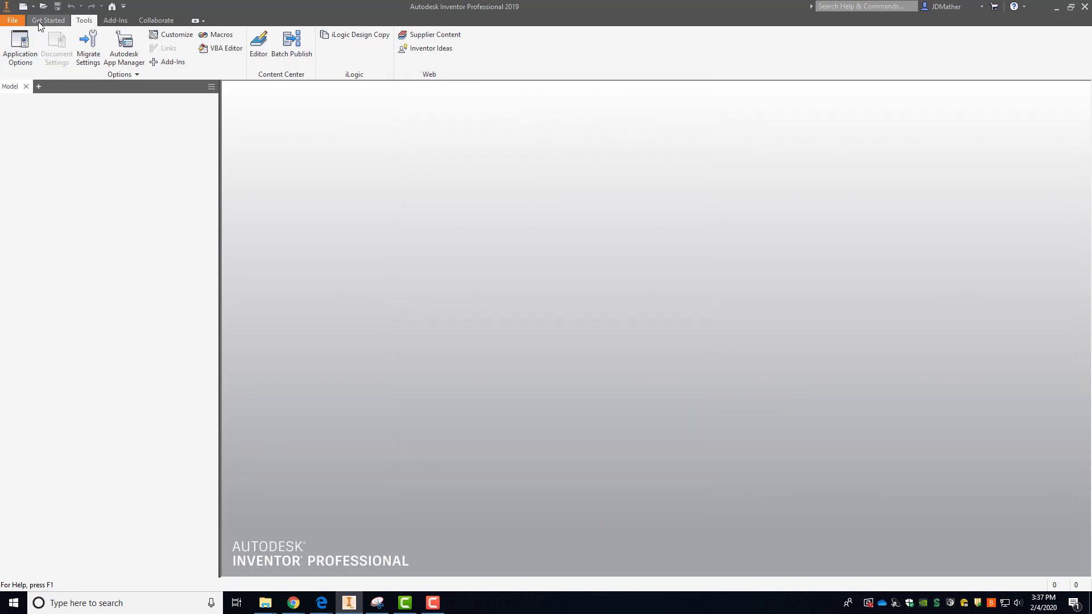
Step: Open the caster SLDPRT from the Caster folder, with file type set to All Files
{"action": "left_click", "coordinate": [12, 21]}
{"action": "left_click", "coordinate": [29, 83]}
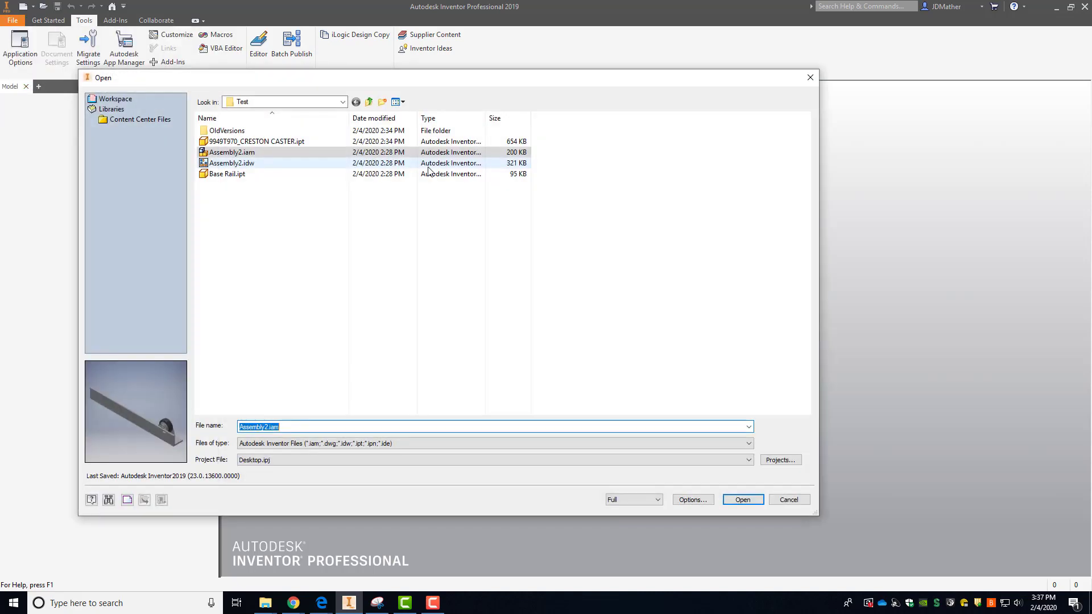
{"action": "left_click", "coordinate": [369, 103]}
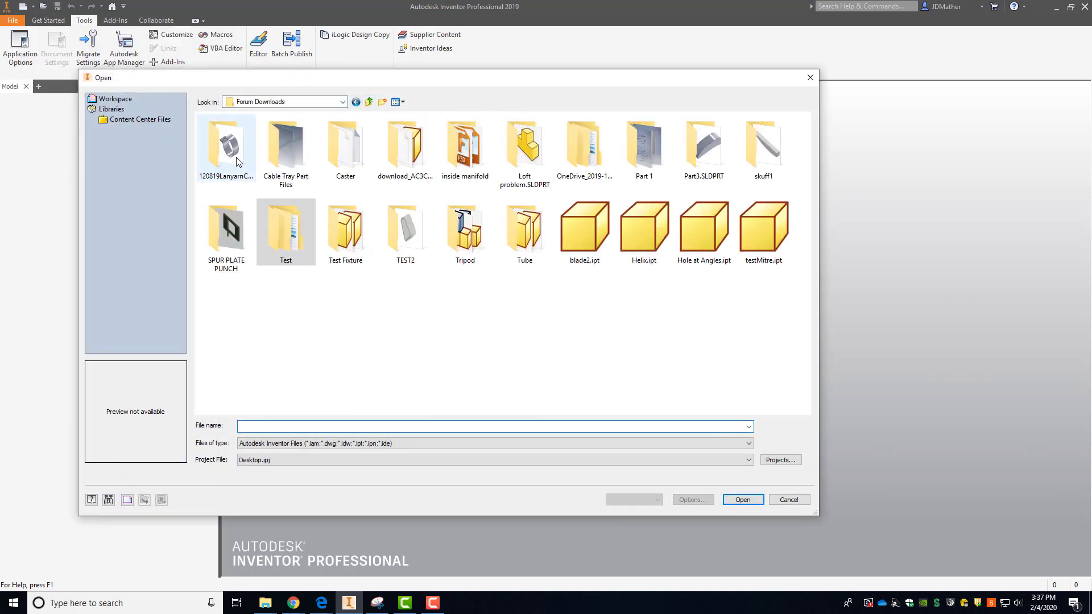
{"action": "double_click", "coordinate": [350, 155]}
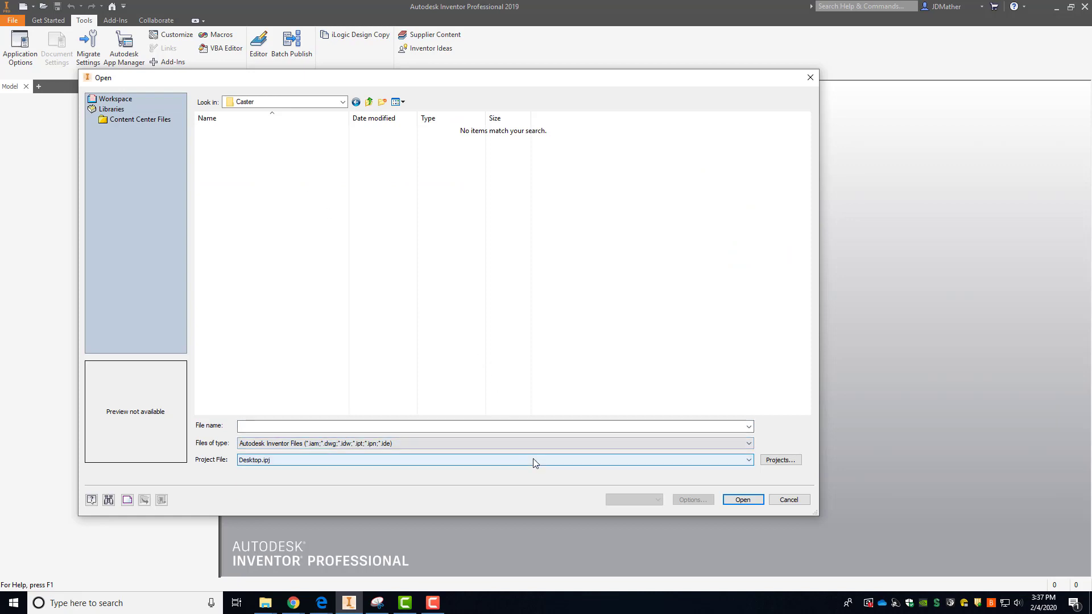
{"action": "left_click", "coordinate": [528, 443]}
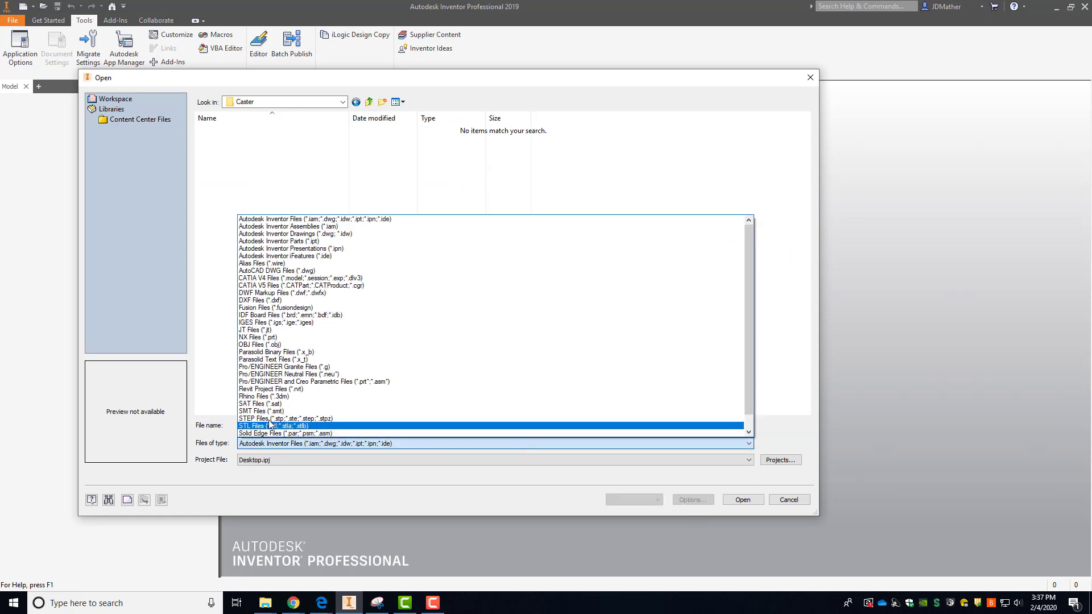
{"action": "left_click", "coordinate": [267, 434]}
{"action": "left_click", "coordinate": [302, 143]}
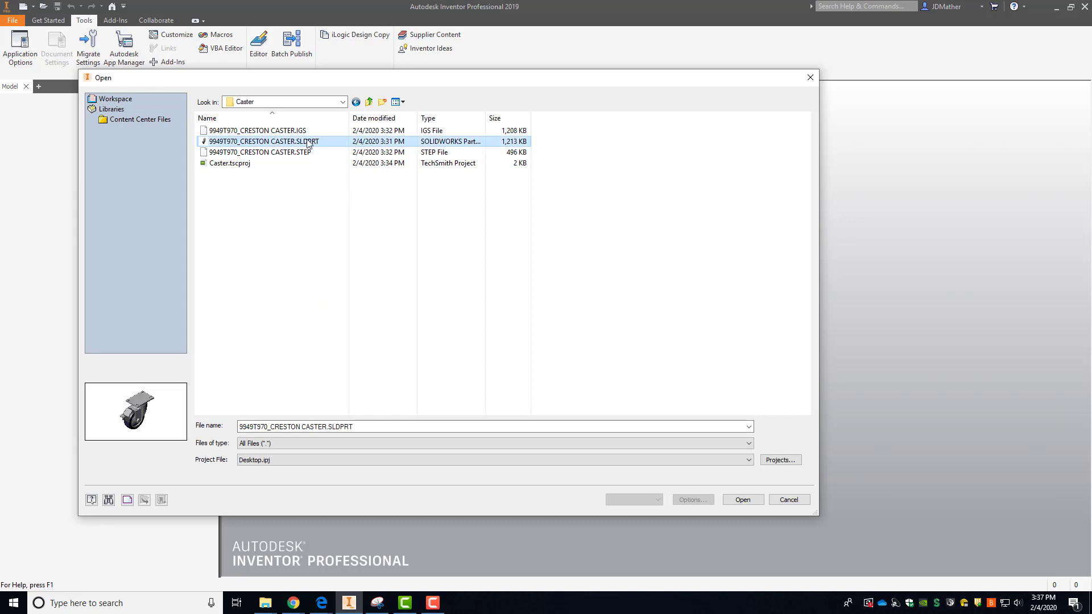
{"action": "left_click", "coordinate": [742, 500]}
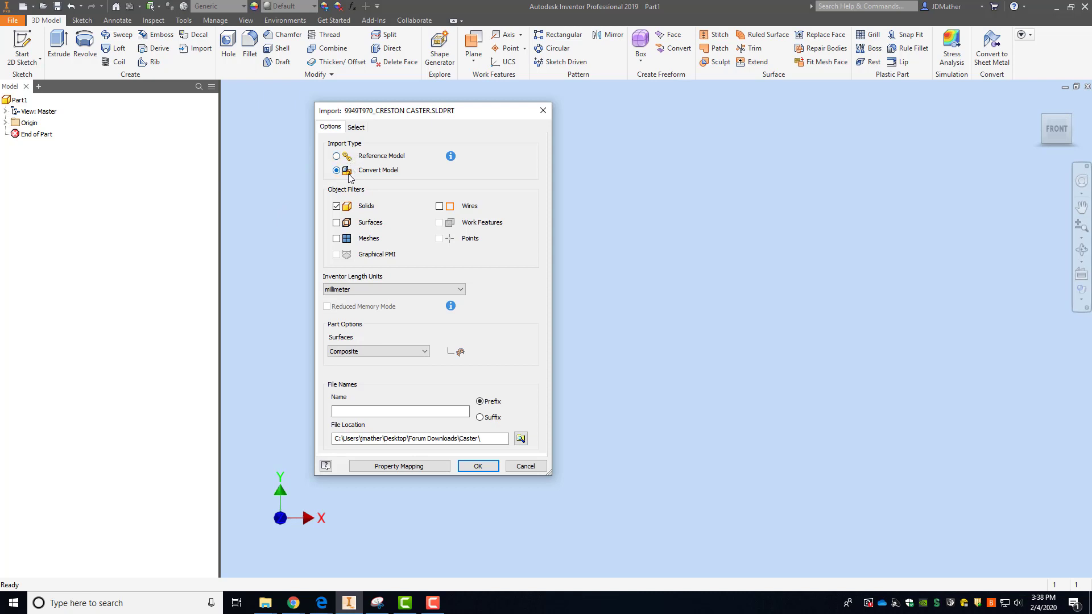
Step: Import the SLDPRT with surfaces included and Surfaces set to Individual
{"action": "left_click", "coordinate": [337, 223]}
{"action": "left_click", "coordinate": [336, 223]}
{"action": "left_click", "coordinate": [336, 222]}
{"action": "left_click", "coordinate": [336, 223]}
{"action": "left_click", "coordinate": [425, 351]}
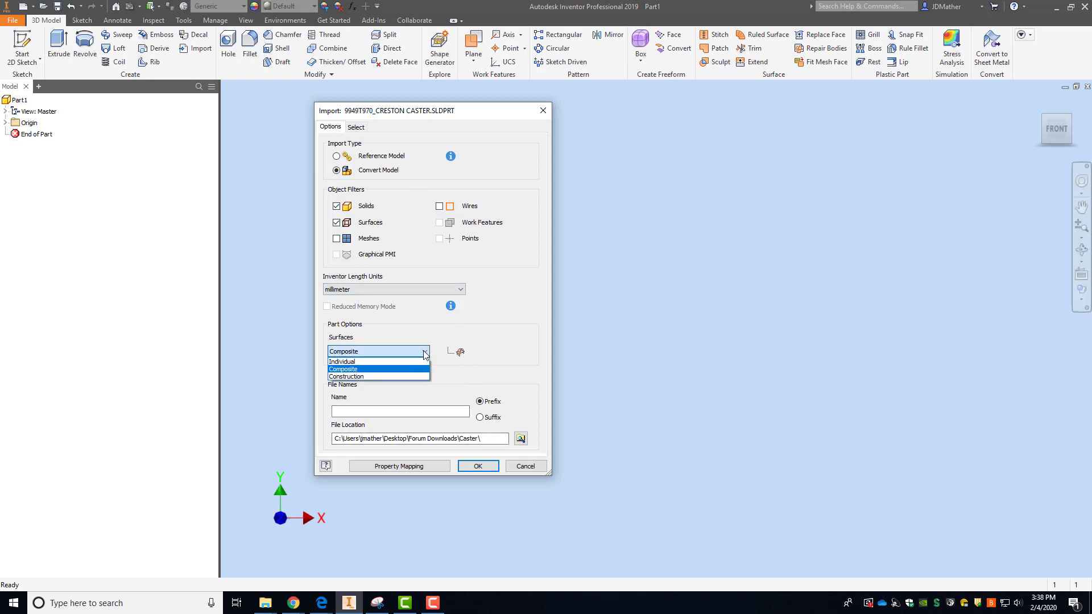
{"action": "left_click", "coordinate": [350, 362]}
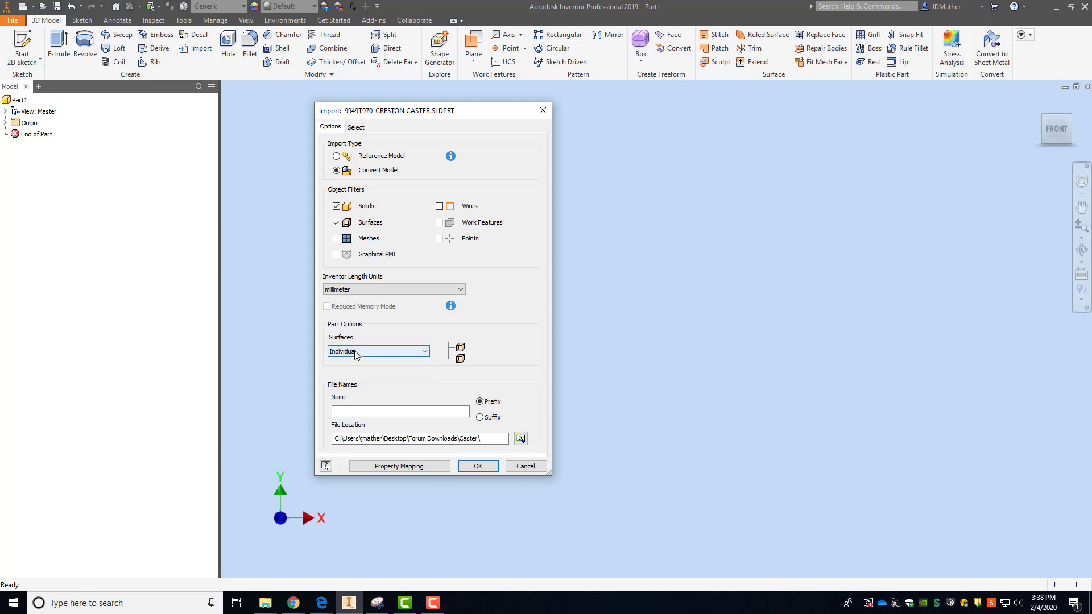
{"action": "left_click", "coordinate": [399, 351]}
{"action": "left_click", "coordinate": [392, 369]}
{"action": "left_click", "coordinate": [402, 352]}
{"action": "left_click", "coordinate": [393, 361]}
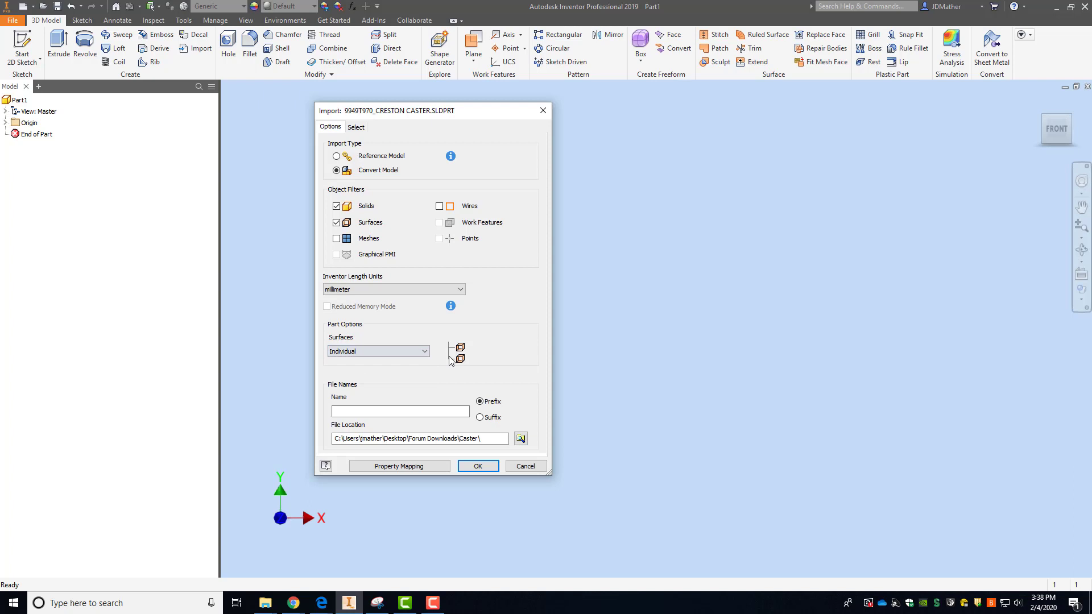
{"action": "left_click", "coordinate": [391, 353]}
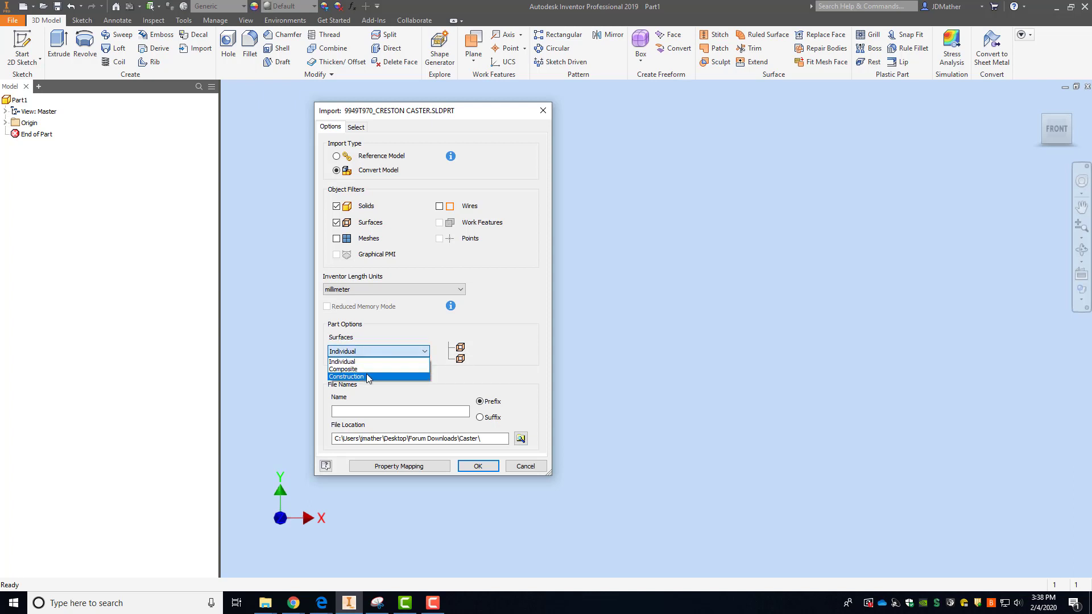
{"action": "left_click", "coordinate": [388, 377]}
{"action": "left_click", "coordinate": [375, 353]}
{"action": "left_click", "coordinate": [370, 361]}
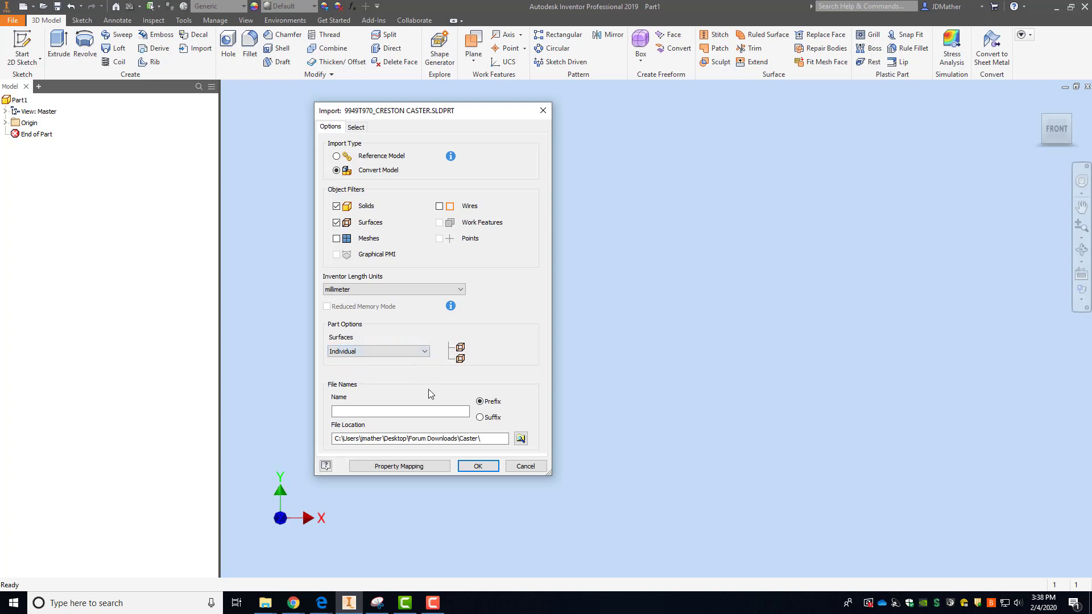
{"action": "left_click", "coordinate": [477, 467]}
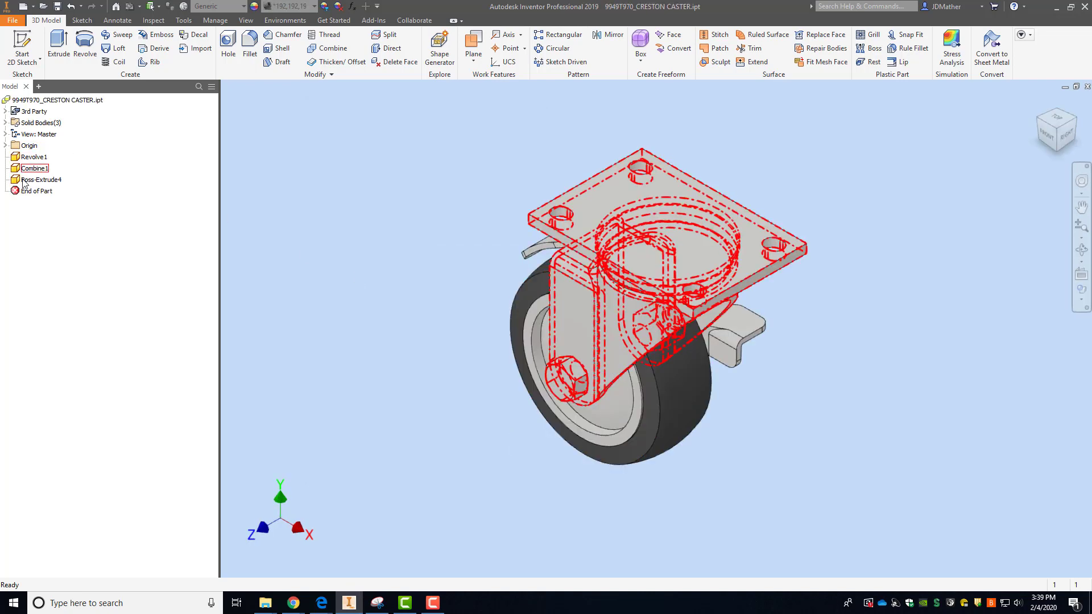
Step: Repair the Revolve1 wheel body, running Find Errors on all bodies
{"action": "middle_click_drag", "start_coordinate": [358, 253], "coordinate": [250, 251]}
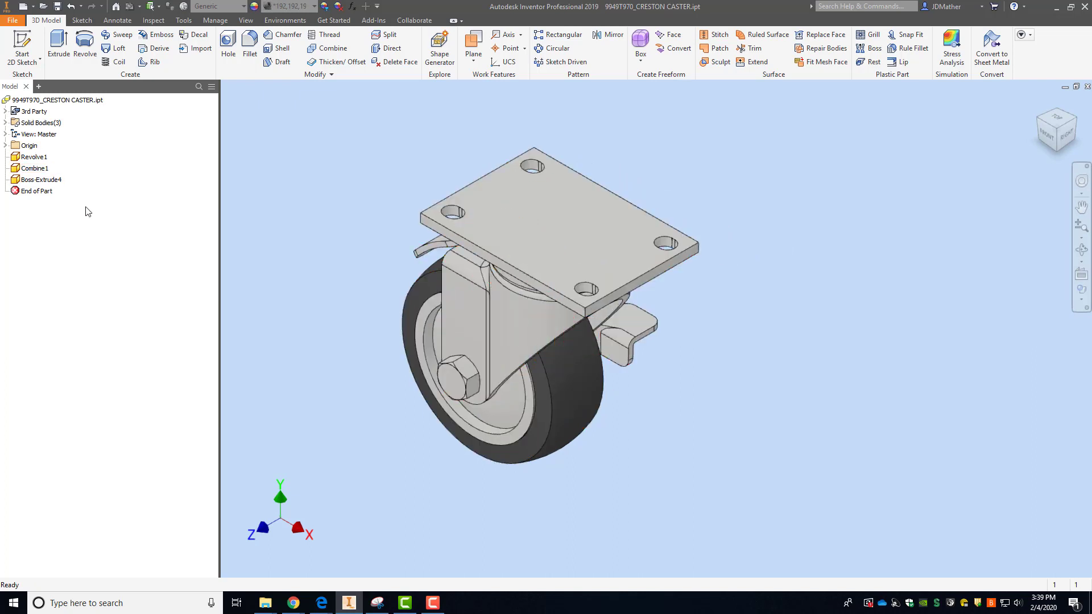
{"action": "left_click", "coordinate": [6, 122]}
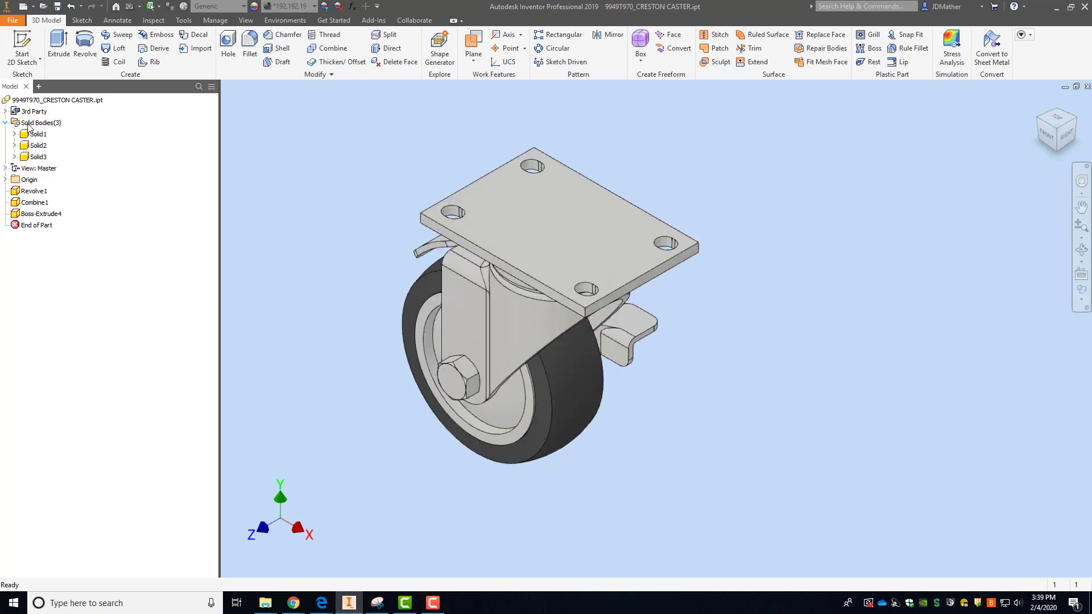
{"action": "left_click", "coordinate": [6, 122]}
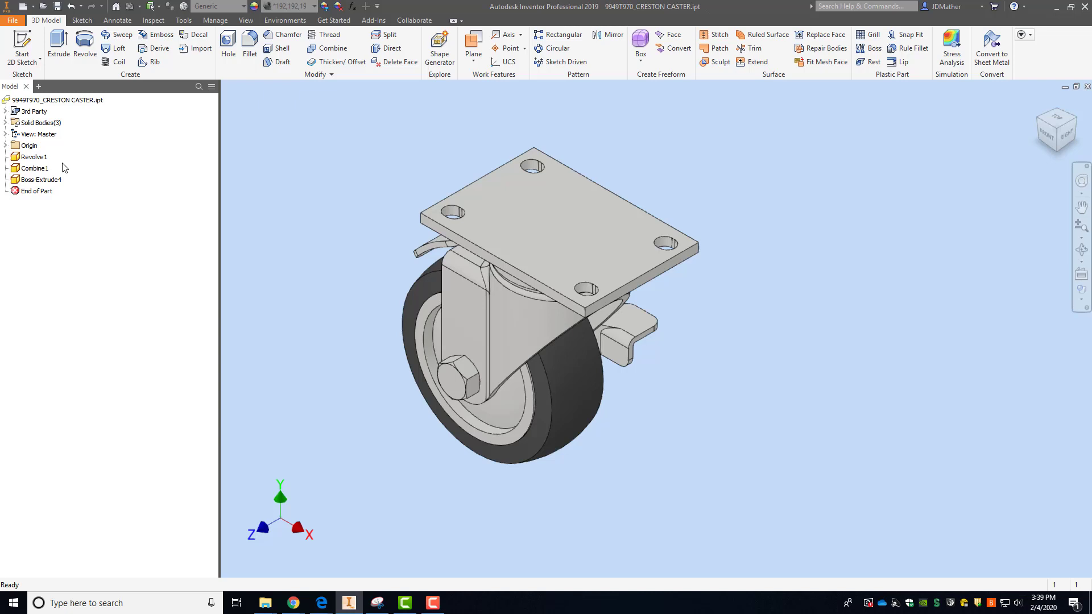
{"action": "right_click", "coordinate": [23, 163]}
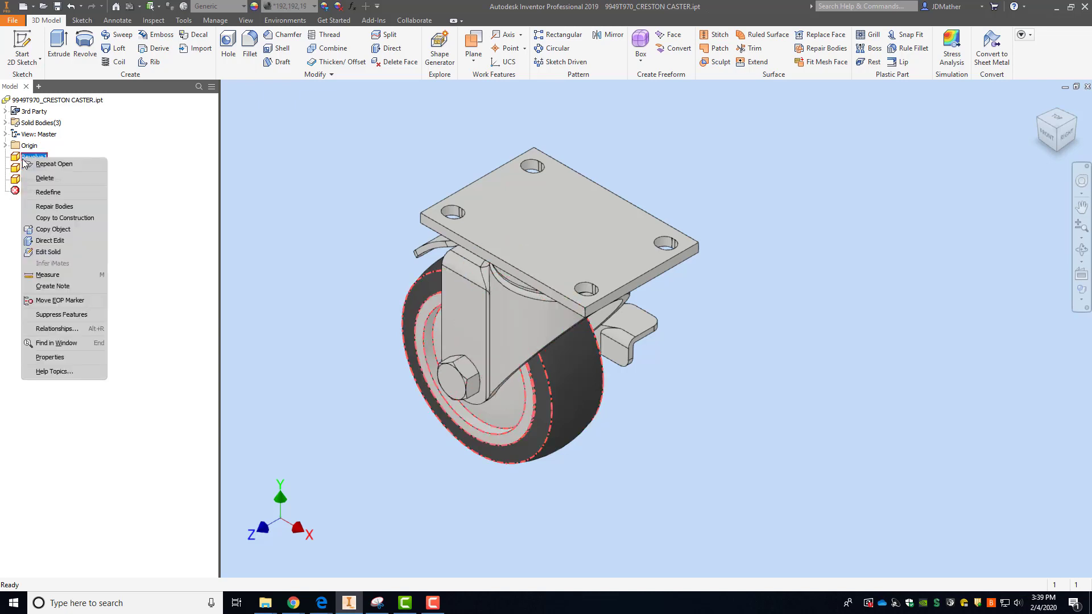
{"action": "left_click", "coordinate": [54, 205]}
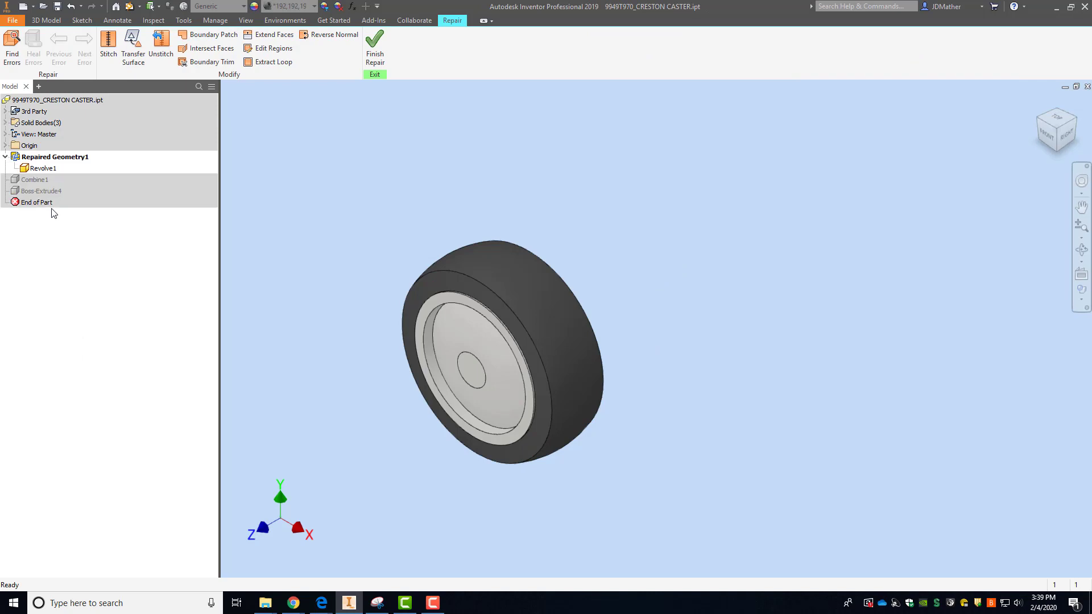
{"action": "left_click", "coordinate": [14, 46]}
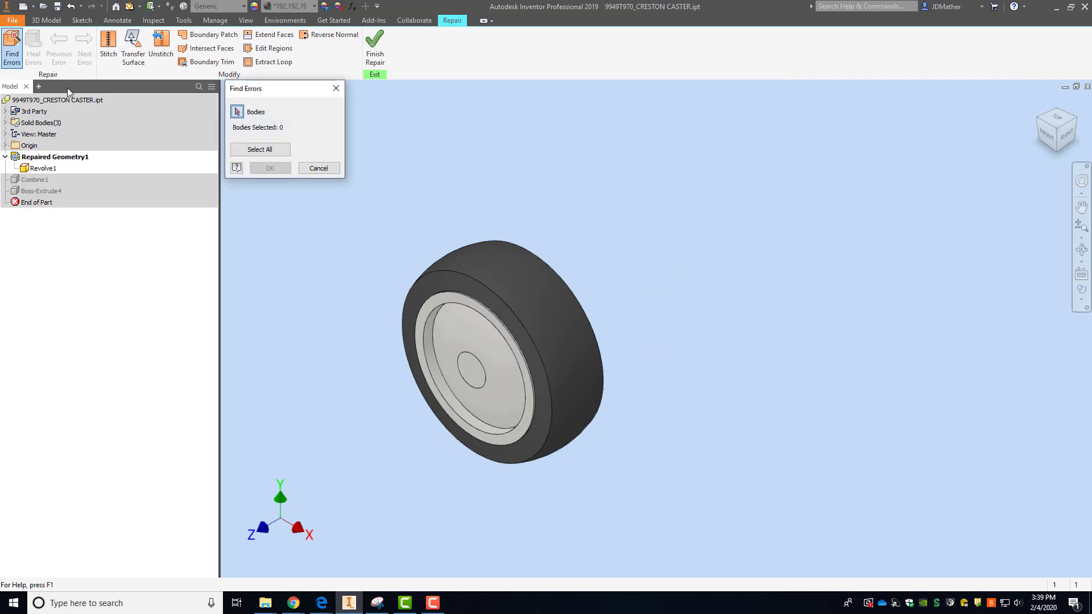
{"action": "left_click", "coordinate": [260, 149]}
{"action": "left_click", "coordinate": [270, 169]}
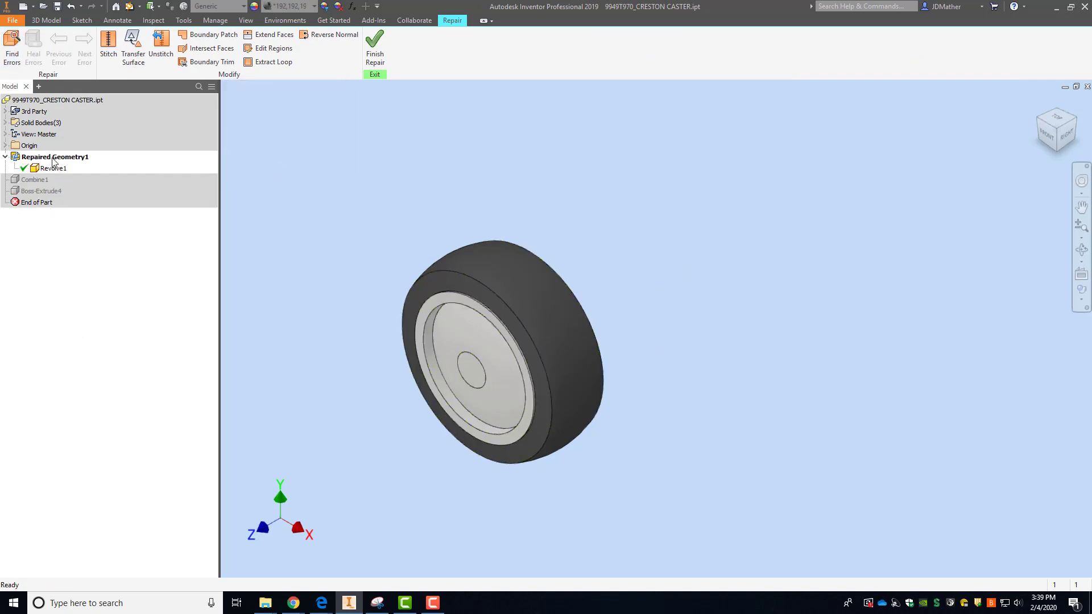
{"action": "left_click", "coordinate": [375, 49]}
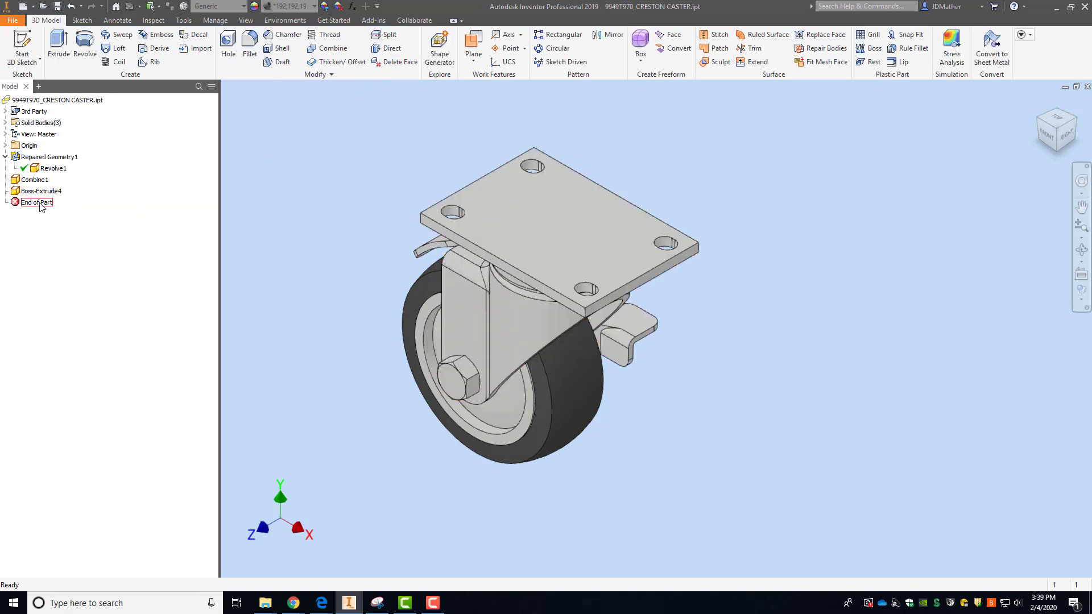
Step: Repair the Combine1 bracket body, running Find Errors on all bodies
{"action": "right_click", "coordinate": [35, 180]}
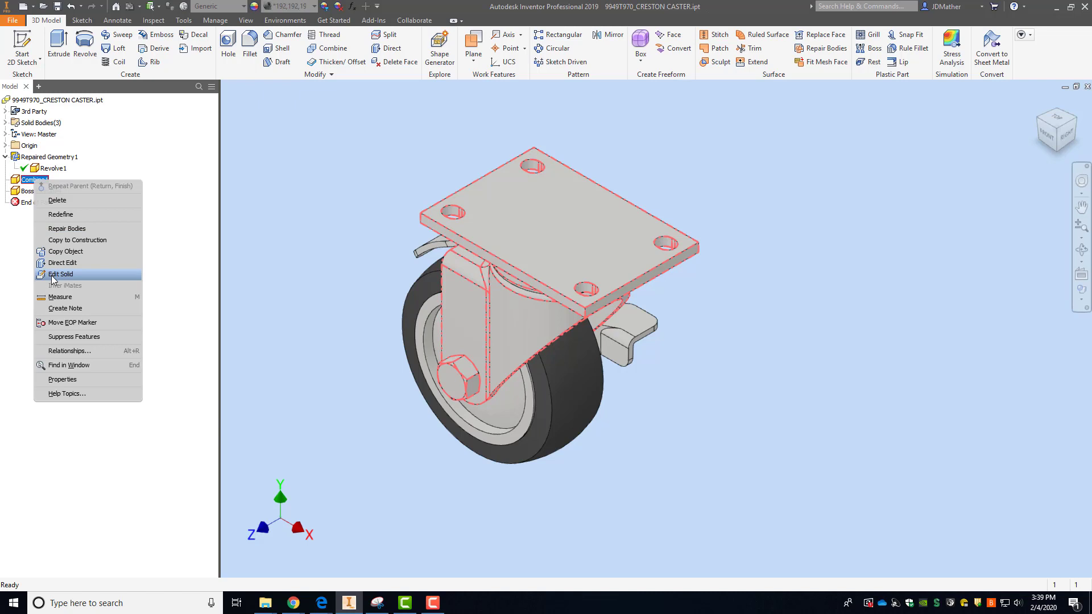
{"action": "left_click", "coordinate": [63, 229]}
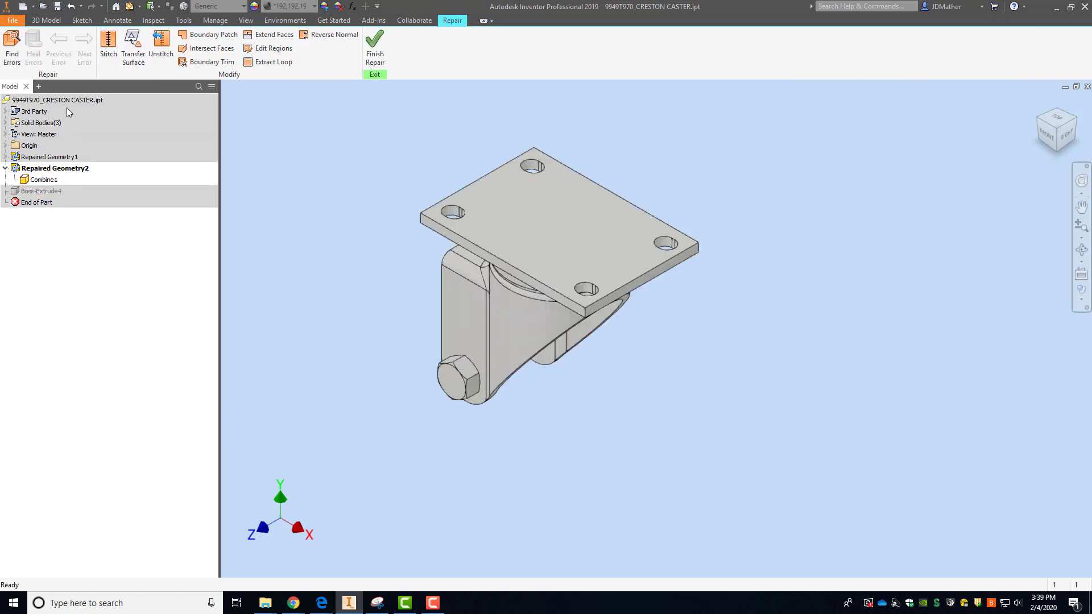
{"action": "left_click", "coordinate": [12, 50]}
{"action": "left_click", "coordinate": [257, 149]}
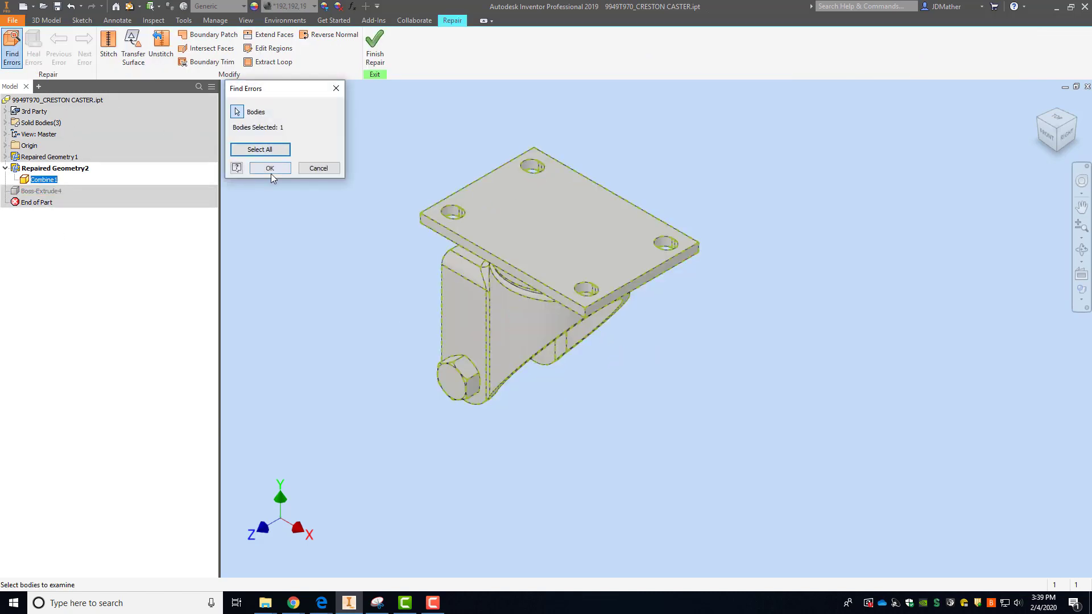
{"action": "left_click", "coordinate": [272, 170]}
{"action": "left_click", "coordinate": [375, 48]}
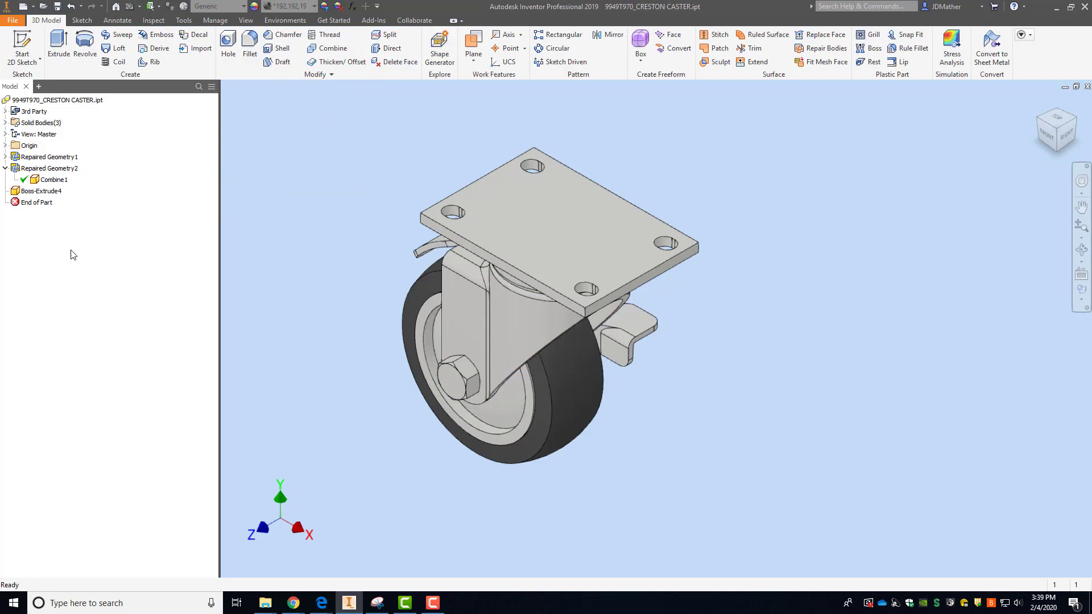
Step: Repair the Boss-Extrude4 brake body and expand the Repaired Geometry nodes
{"action": "left_click", "coordinate": [5, 157]}
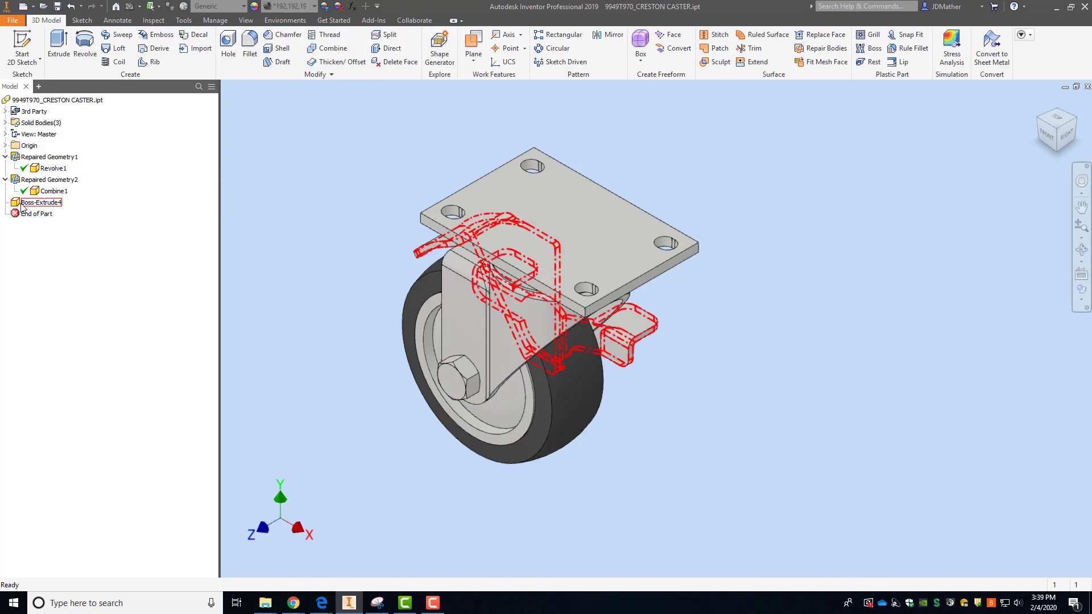
{"action": "right_click", "coordinate": [22, 202]}
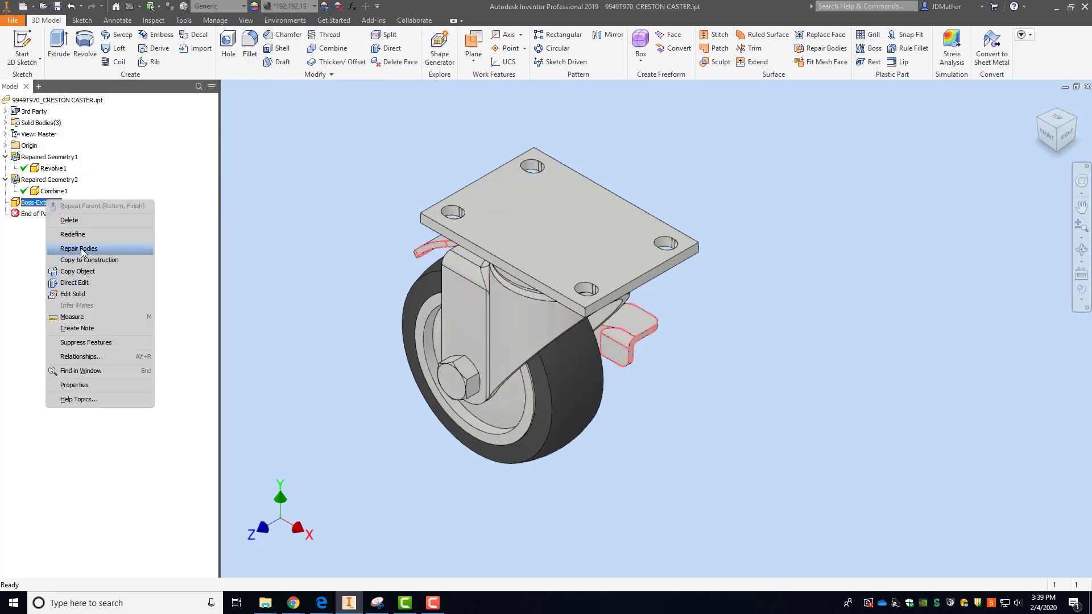
{"action": "left_click", "coordinate": [85, 251]}
{"action": "left_click", "coordinate": [263, 150]}
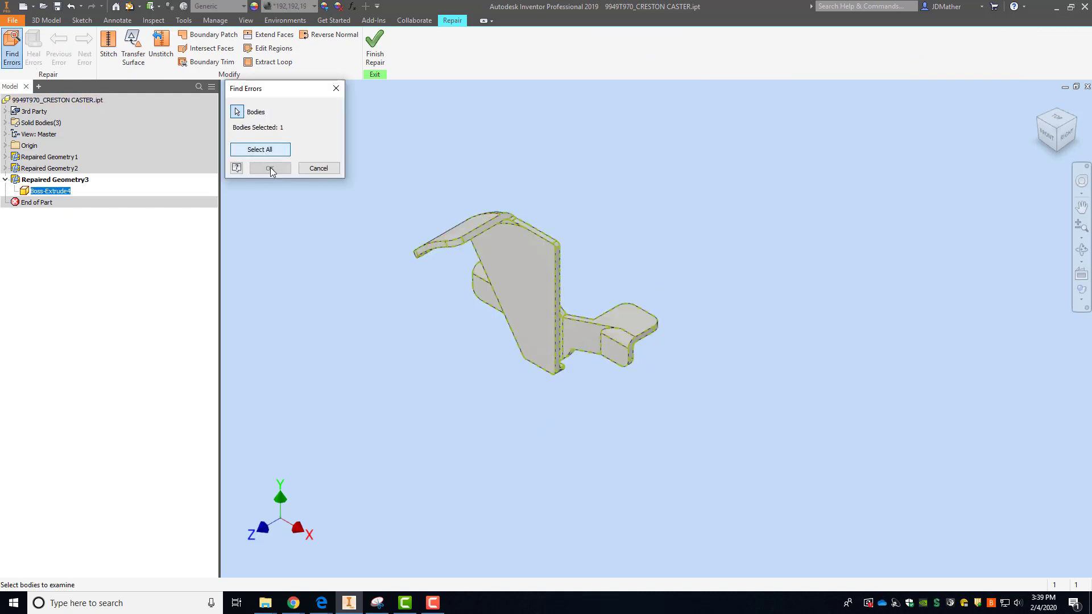
{"action": "left_click", "coordinate": [269, 168]}
{"action": "left_click", "coordinate": [374, 48]}
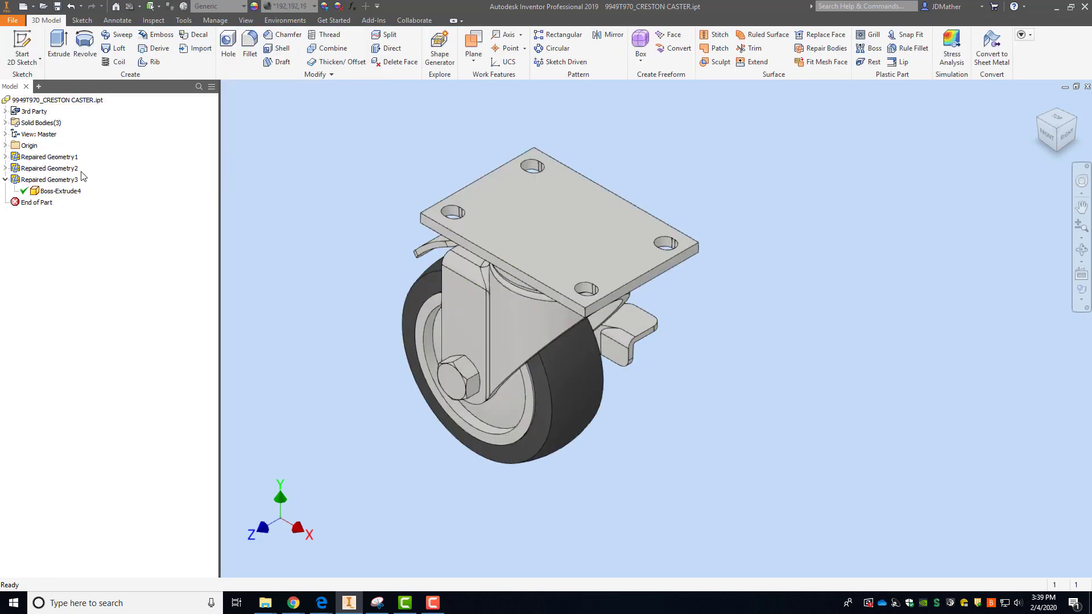
{"action": "left_click", "coordinate": [5, 169]}
{"action": "left_click", "coordinate": [14, 159]}
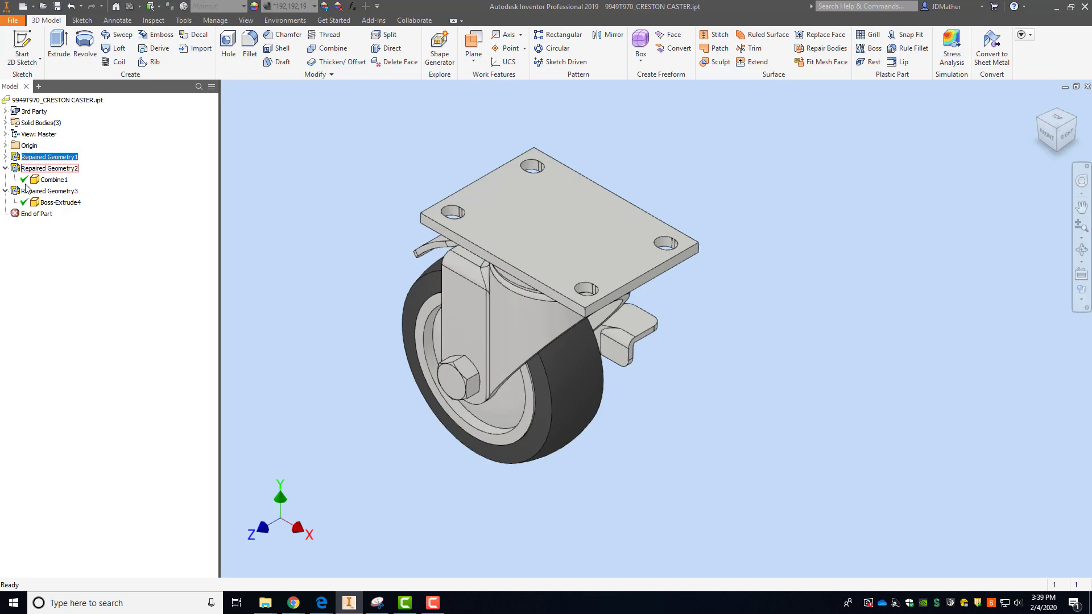
{"action": "left_click", "coordinate": [5, 157]}
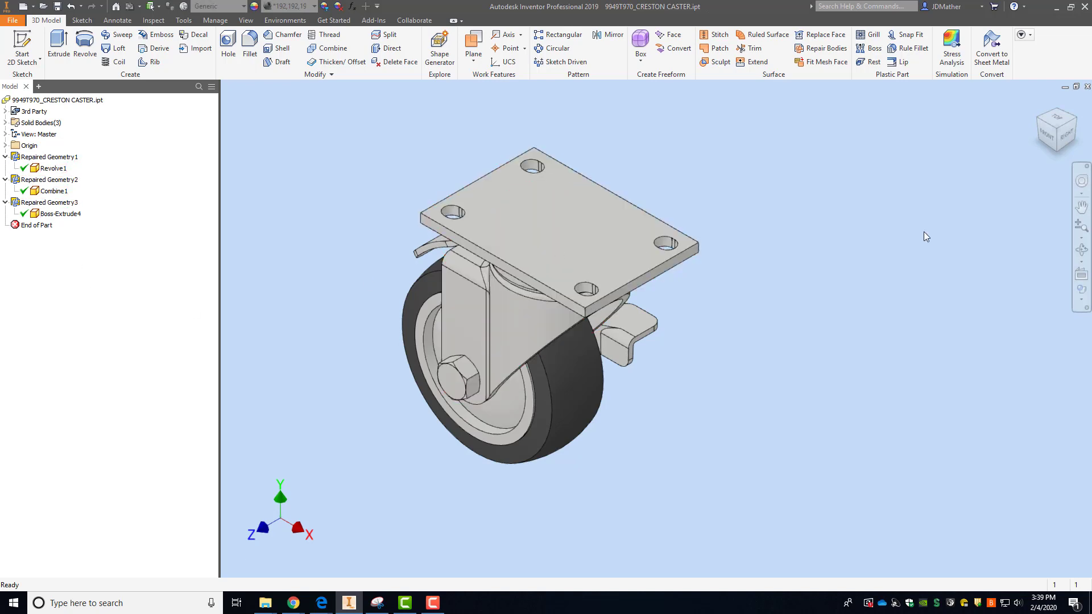
{"action": "middle_click_drag", "start_coordinate": [641, 202], "coordinate": [543, 197]}
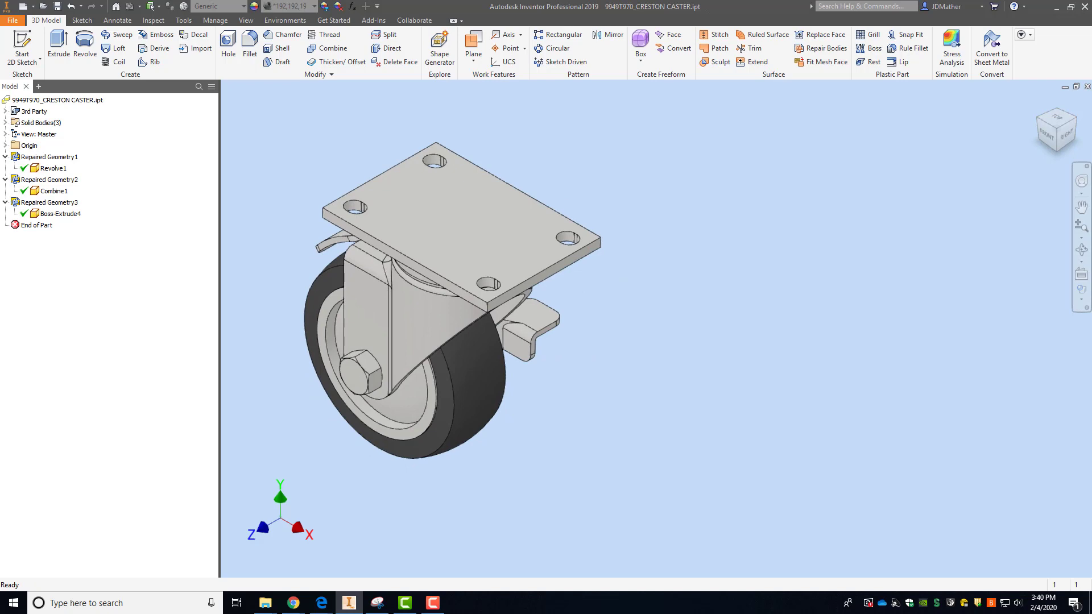
Step: Close the SLDPRT part, import the caster STEP file with default settings, and inspect Revolve1
{"action": "key", "text": "ctrl+F4"}
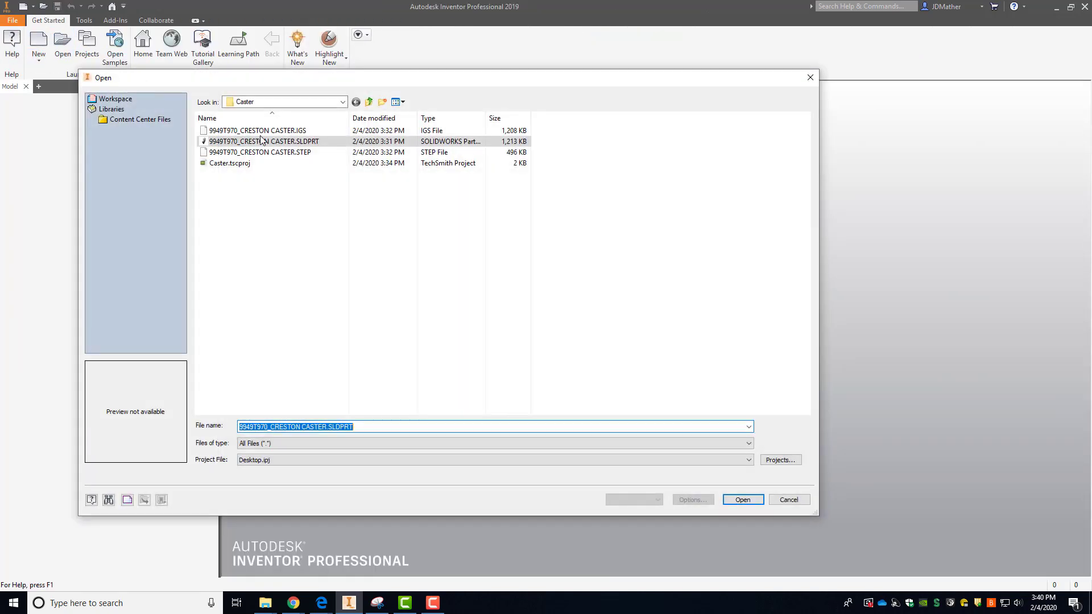
{"action": "left_click", "coordinate": [298, 153]}
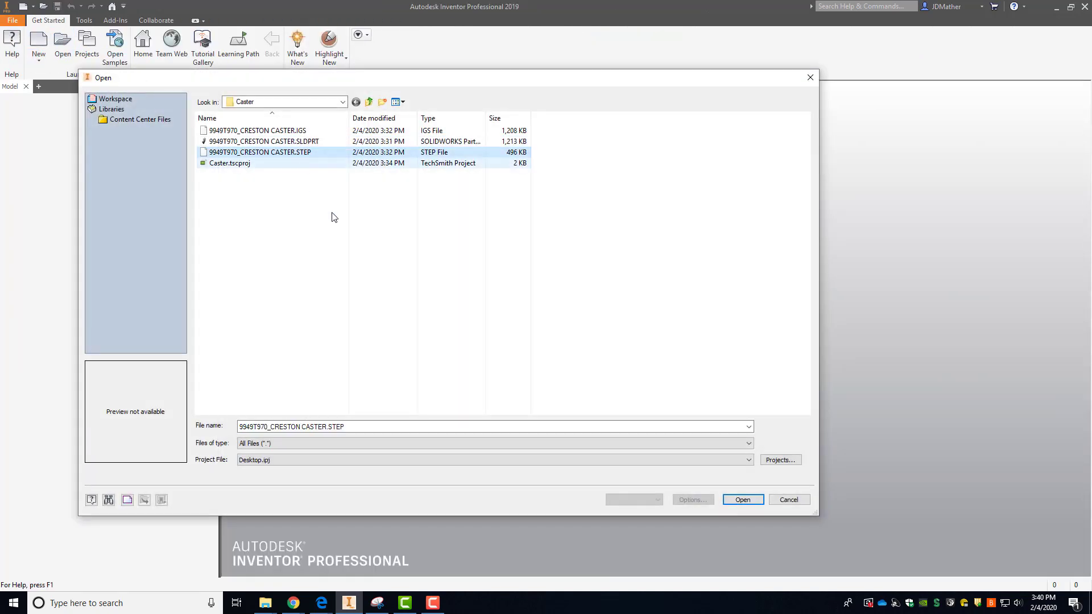
{"action": "left_click", "coordinate": [728, 501]}
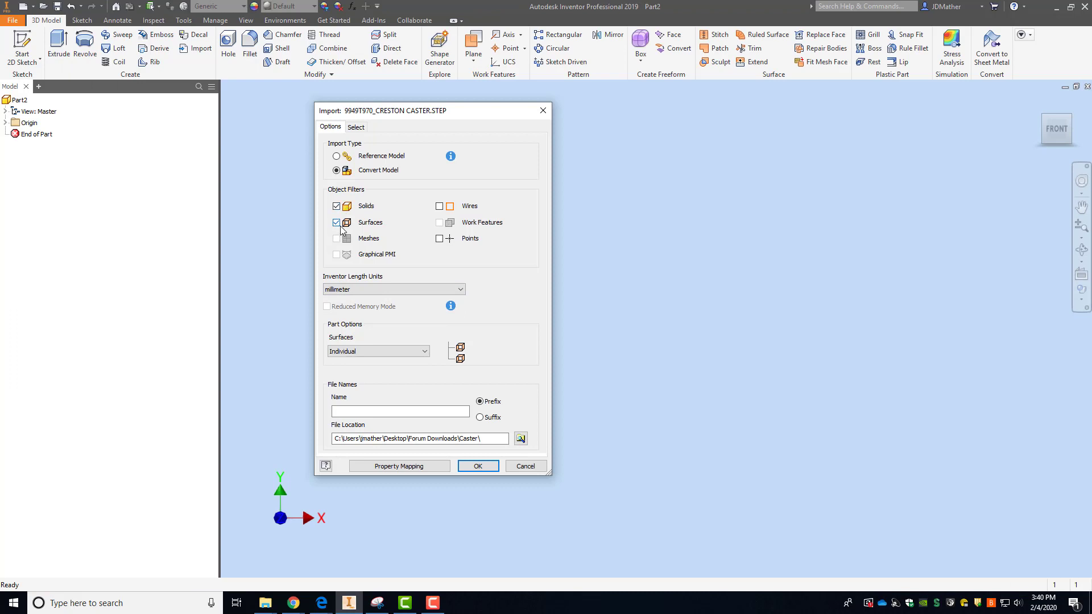
{"action": "left_click", "coordinate": [489, 468]}
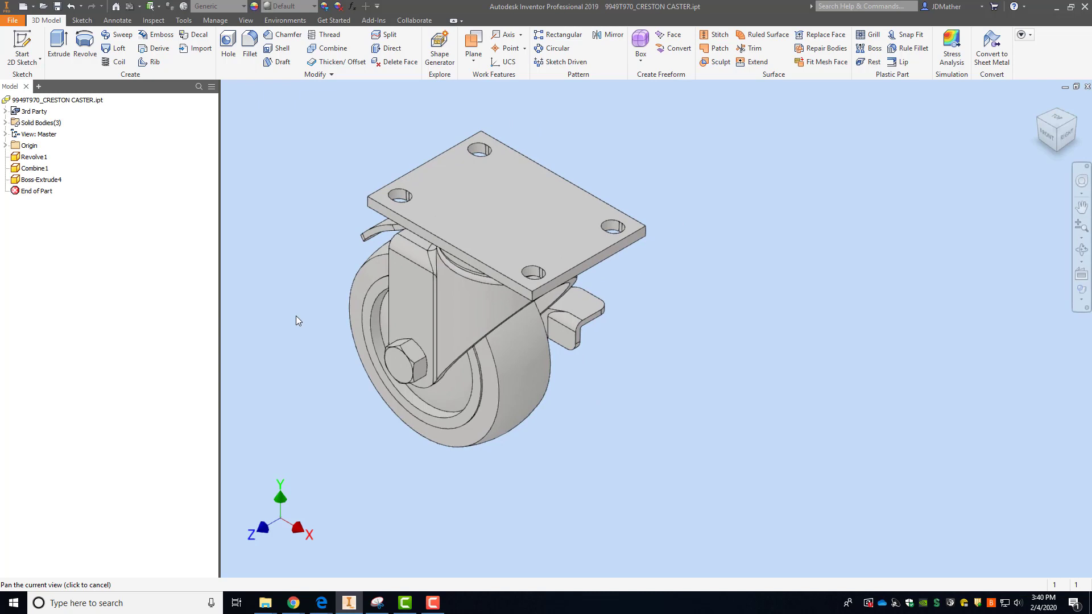
{"action": "left_click_drag", "start_coordinate": [210, 281], "coordinate": [118, 282]}
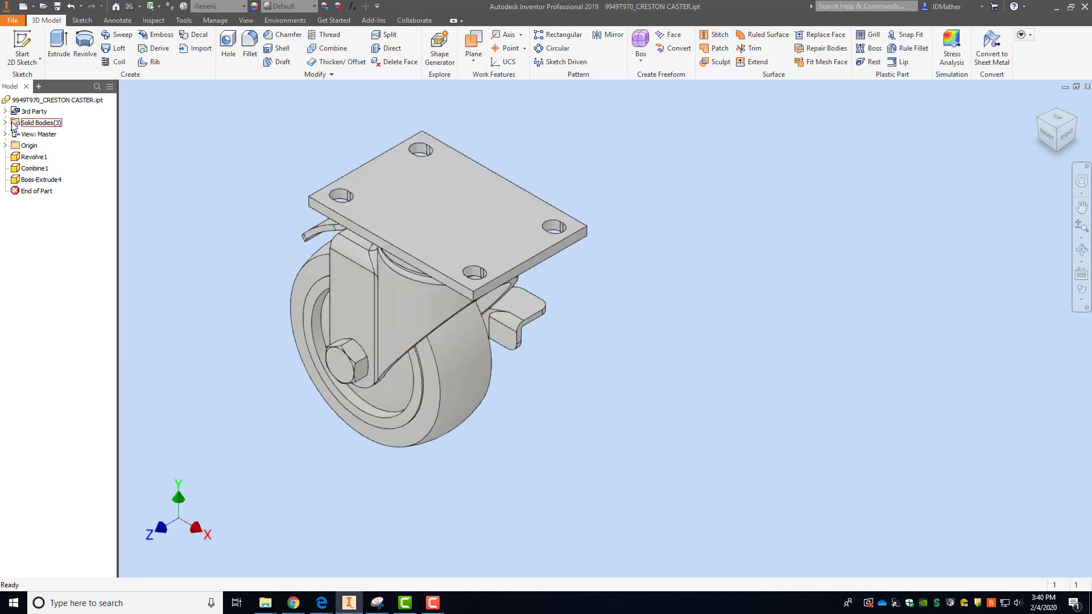
{"action": "right_click", "coordinate": [24, 154]}
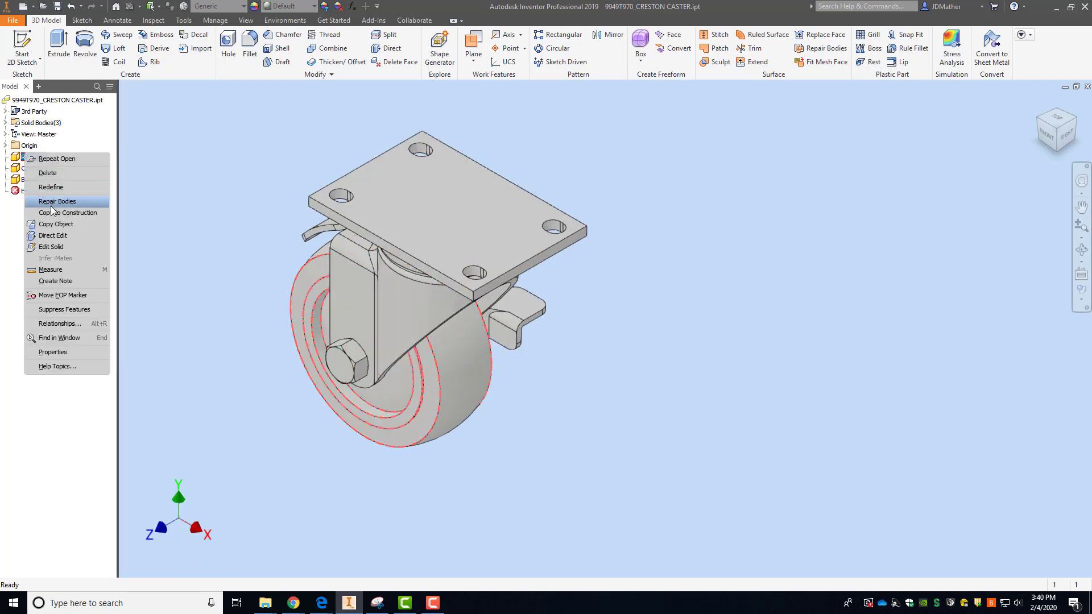
{"action": "left_click", "coordinate": [248, 202]}
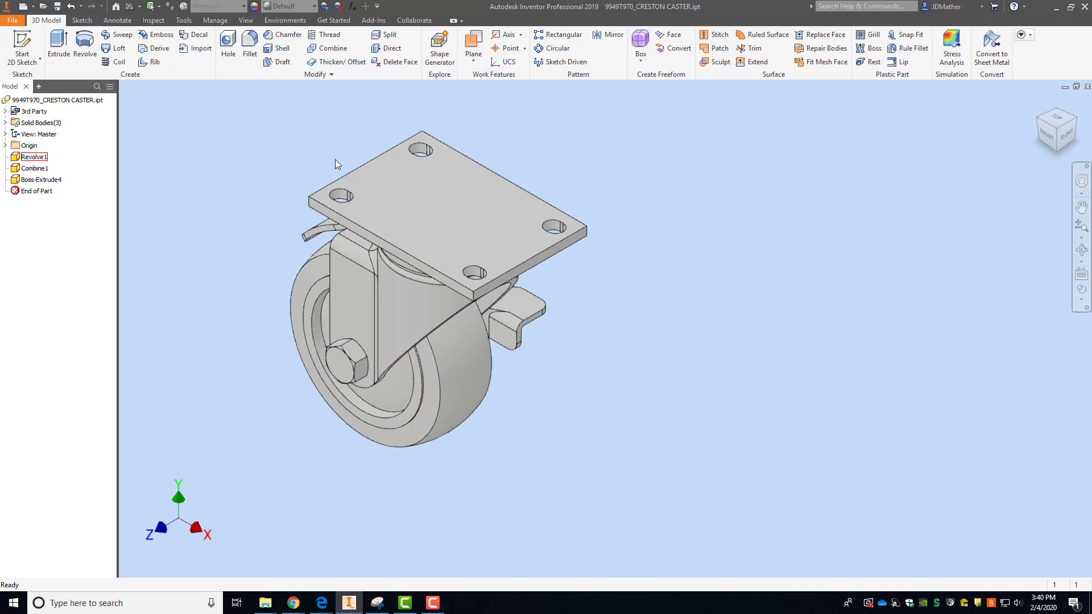
Step: Close the STEP part and import the caster IGS file with Surfaces set to Stitch
{"action": "left_click", "coordinate": [1087, 86]}
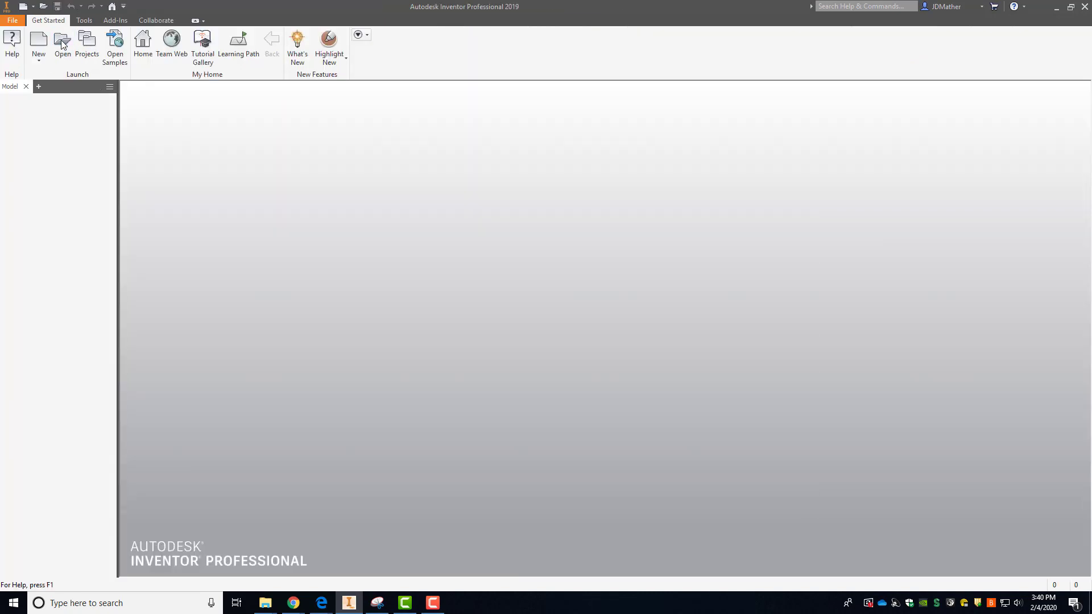
{"action": "left_click", "coordinate": [63, 45]}
{"action": "left_click", "coordinate": [257, 131]}
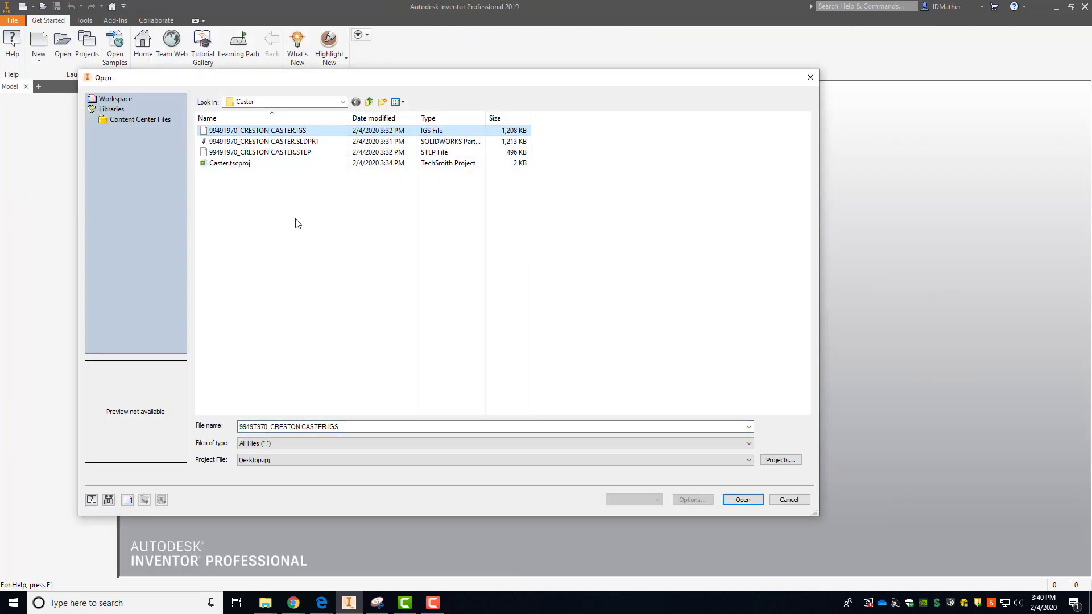
{"action": "left_click", "coordinate": [743, 499]}
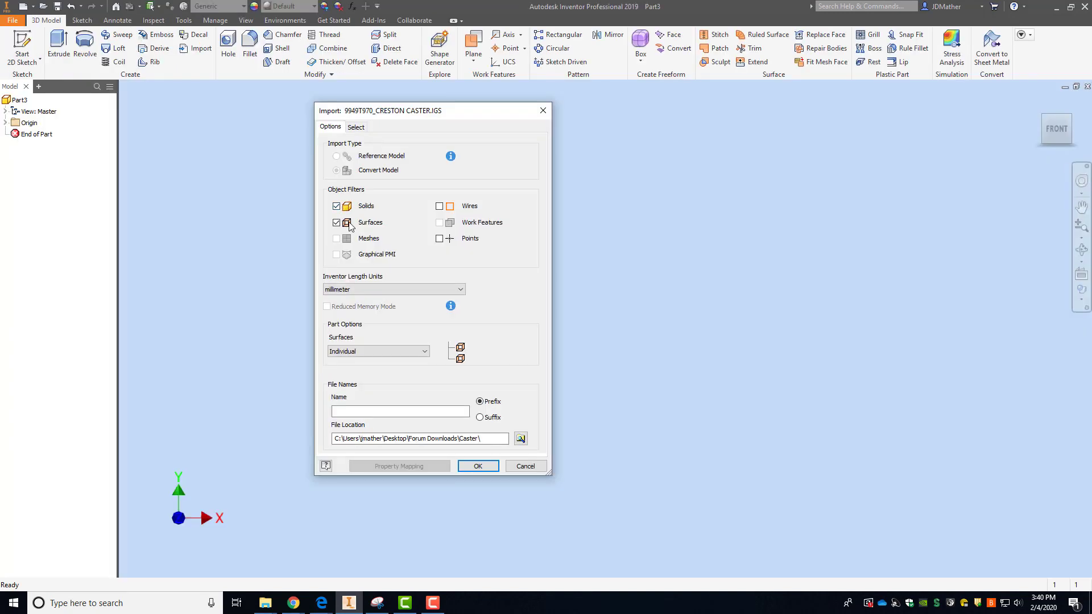
{"action": "left_click", "coordinate": [357, 351]}
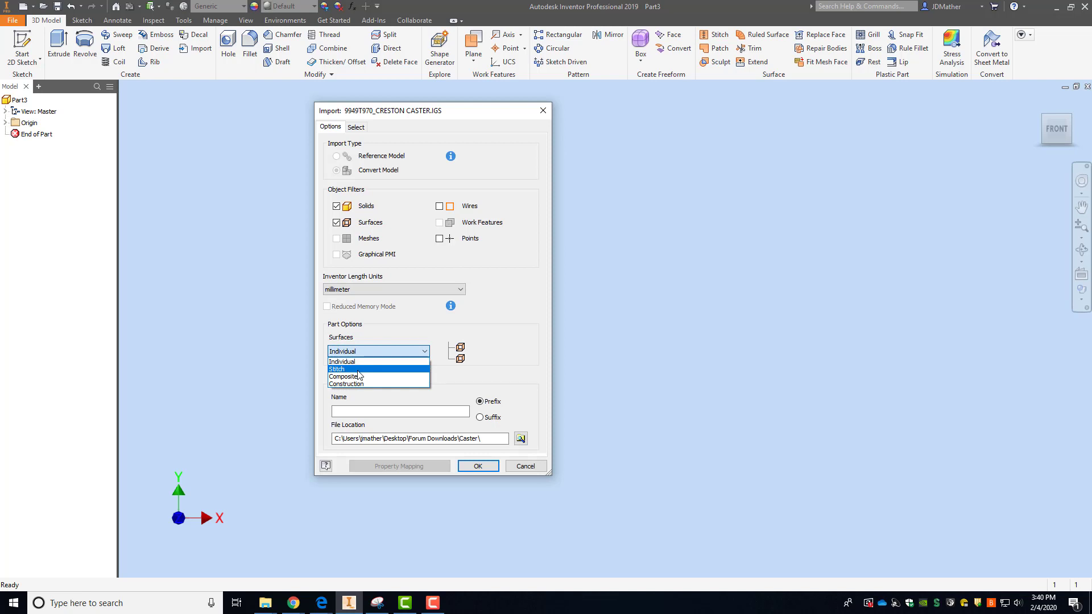
{"action": "left_click", "coordinate": [358, 371]}
{"action": "left_click", "coordinate": [477, 467]}
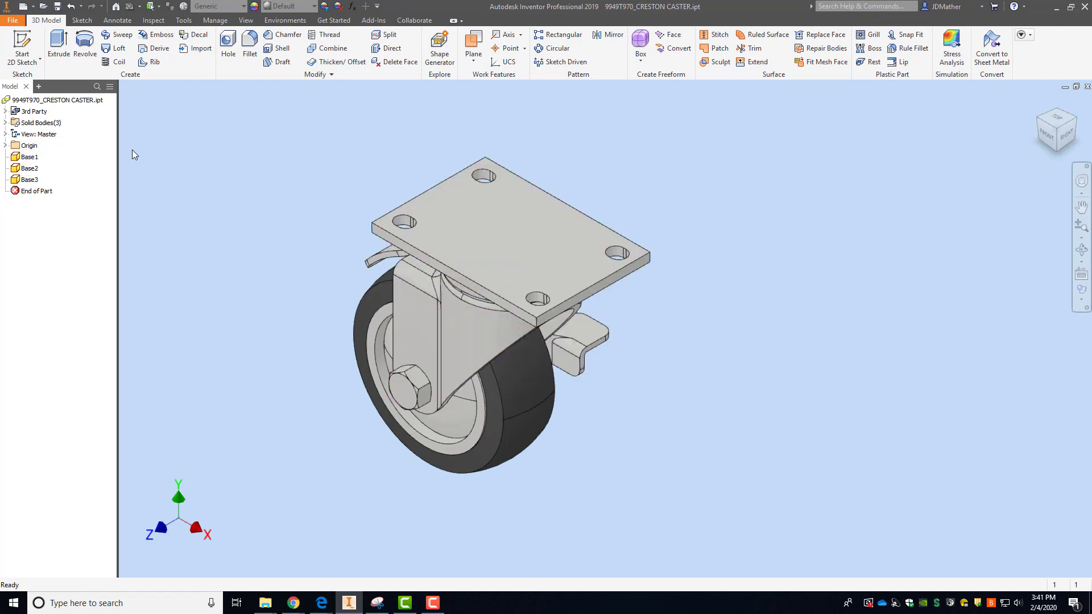
Step: Undo the stitched import and reopen the IGS file with Surfaces set to Composite
{"action": "left_click", "coordinate": [70, 6]}
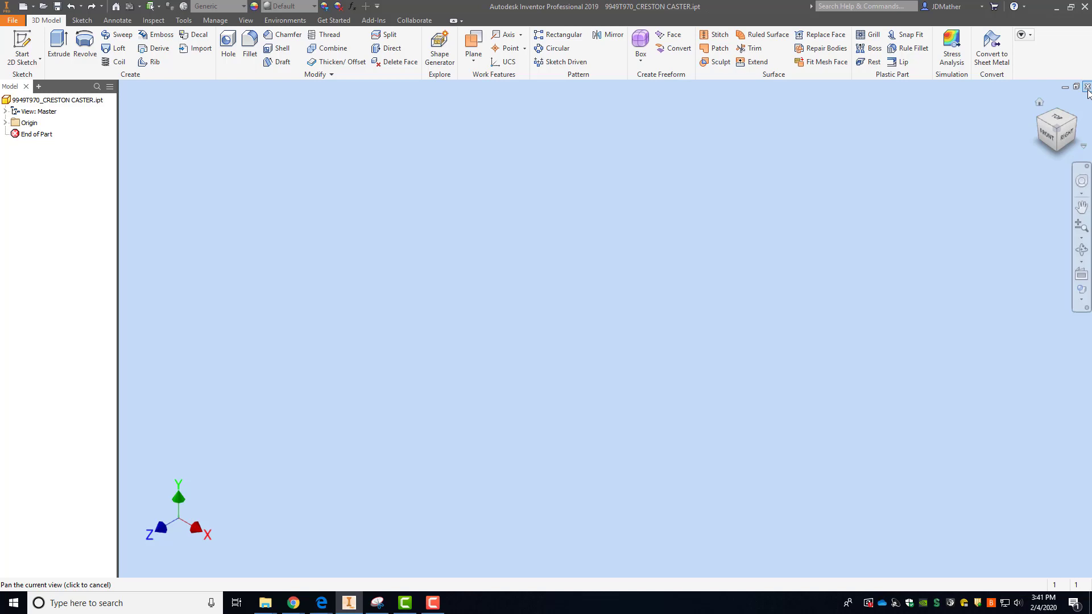
{"action": "key", "text": "ctrl+o"}
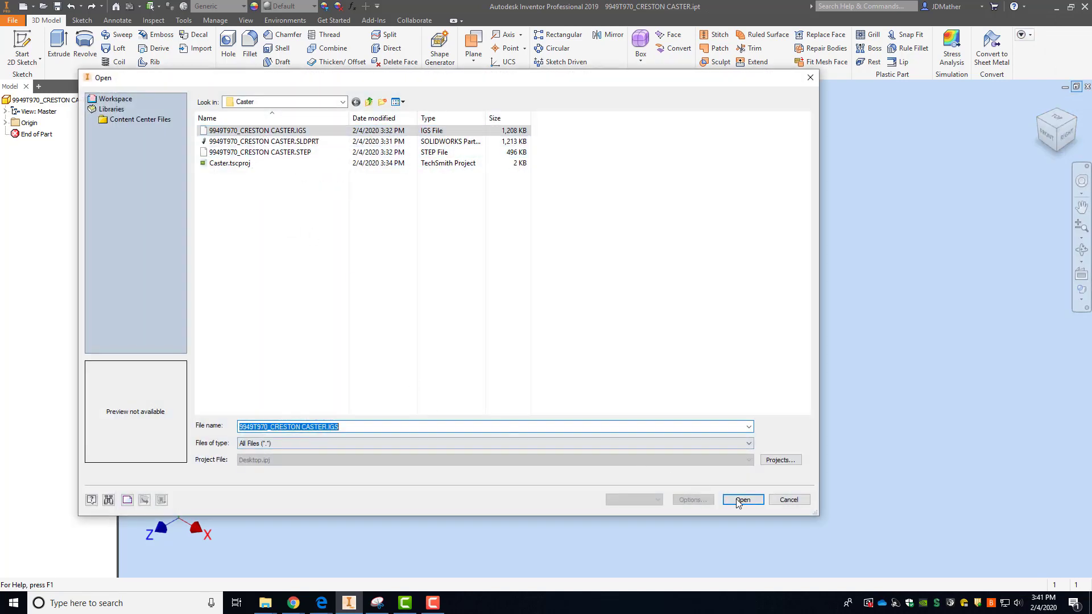
{"action": "left_click", "coordinate": [263, 132]}
{"action": "left_click", "coordinate": [743, 499]}
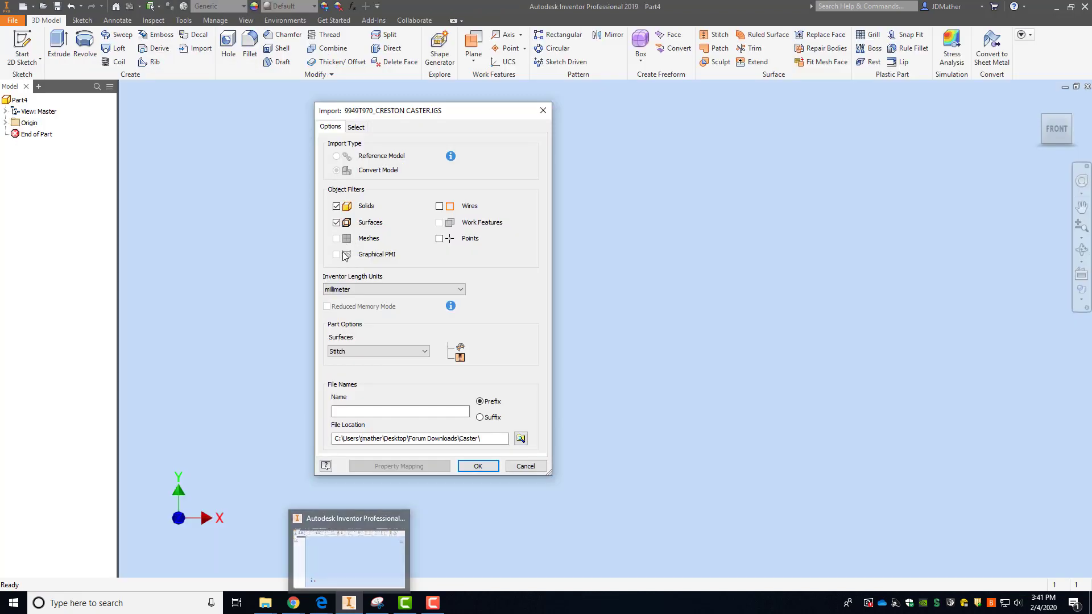
{"action": "left_click", "coordinate": [370, 351]}
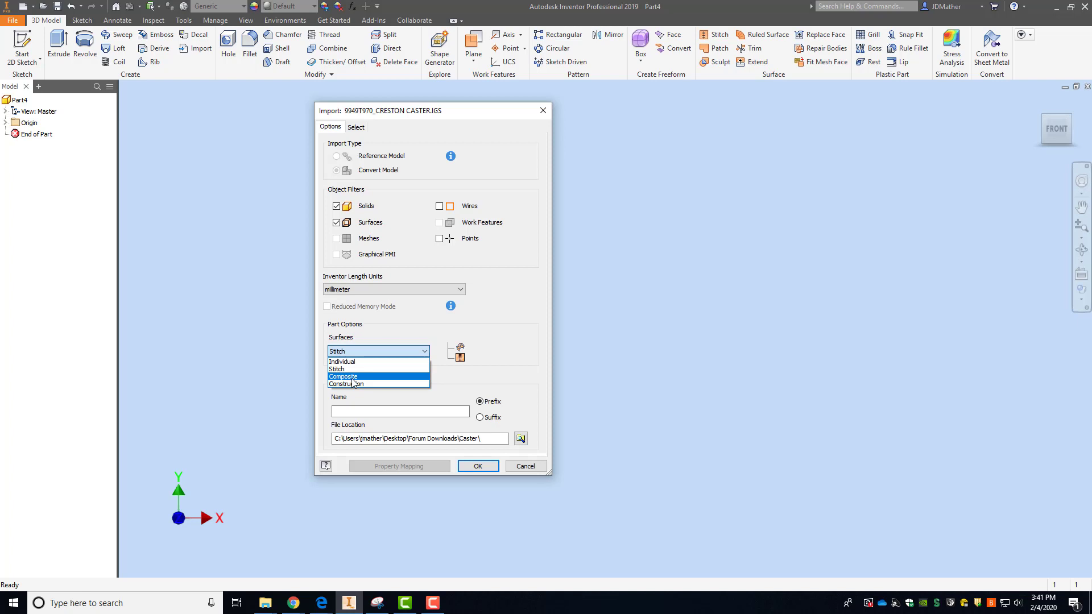
{"action": "left_click", "coordinate": [340, 363]}
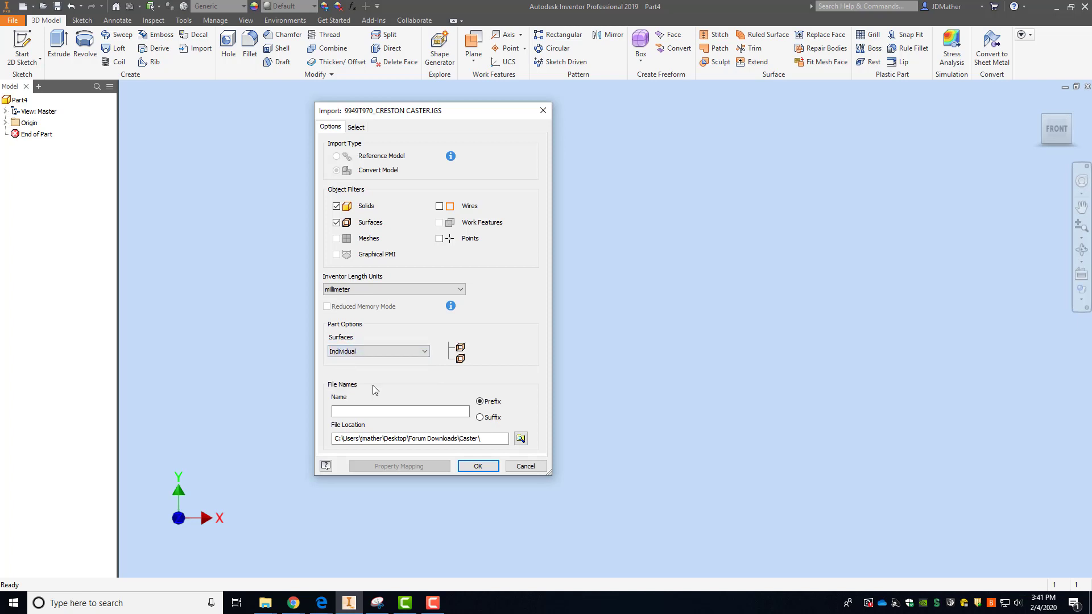
{"action": "left_click", "coordinate": [387, 351]}
{"action": "left_click", "coordinate": [343, 377]}
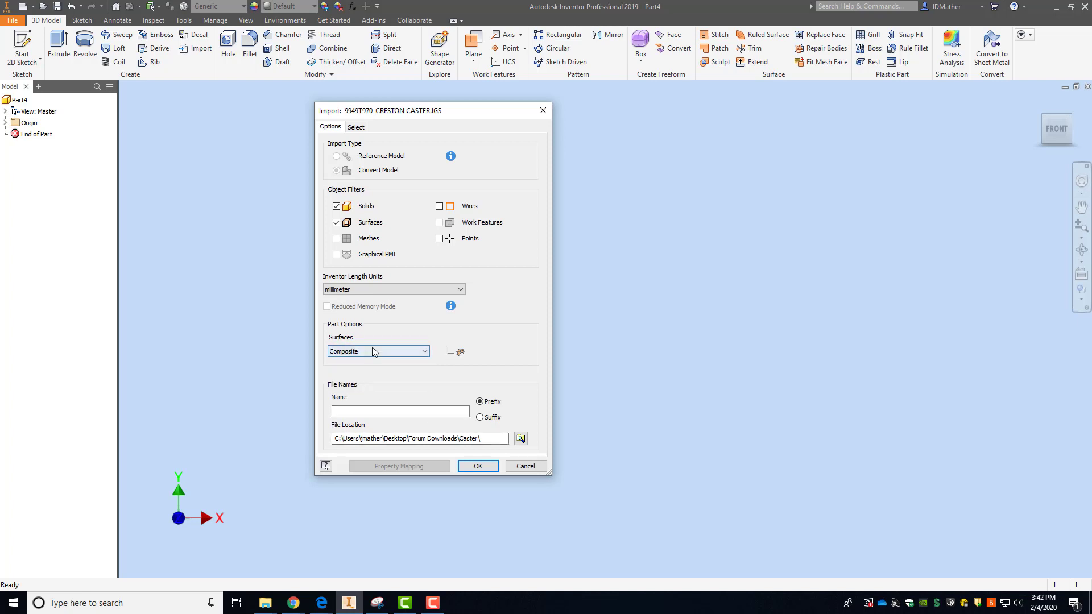
Step: Copy Composite1 to Construction and open it there, listing its 174 surfaces
{"action": "left_click", "coordinate": [477, 466]}
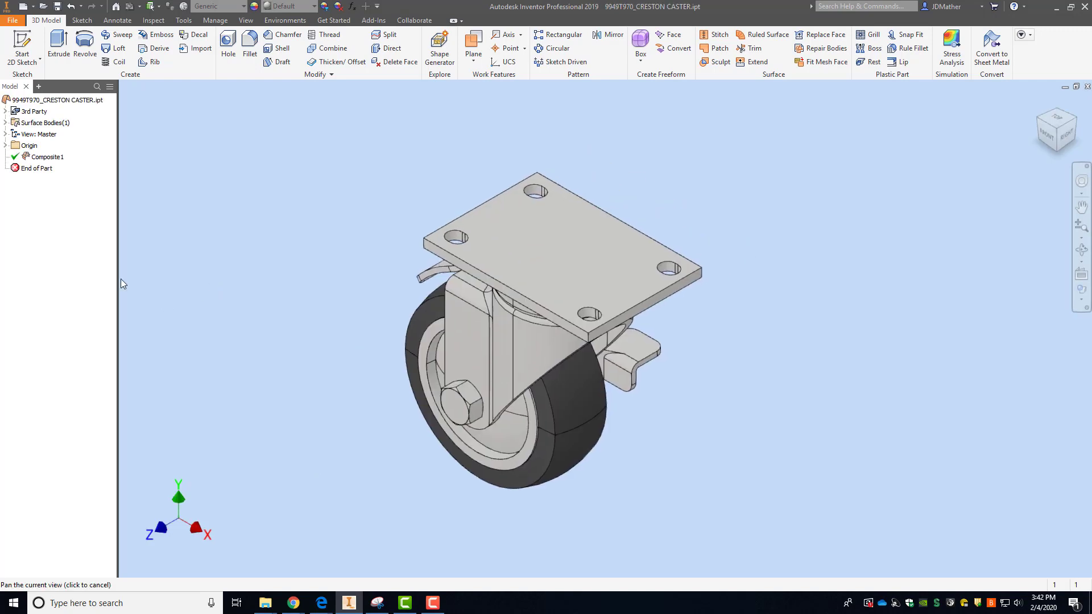
{"action": "right_click", "coordinate": [33, 157]}
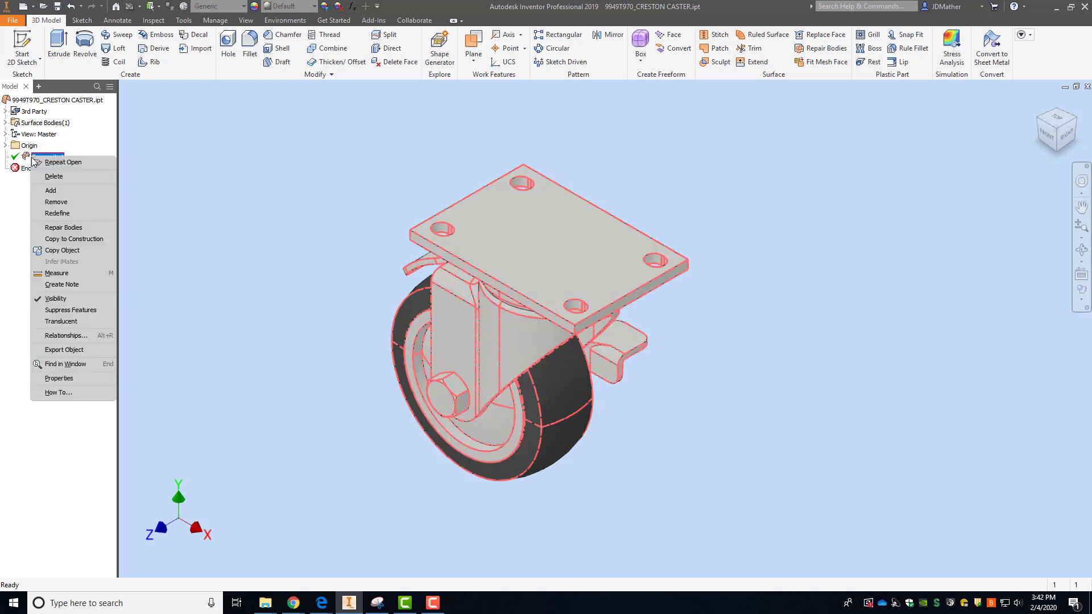
{"action": "left_click", "coordinate": [58, 240]}
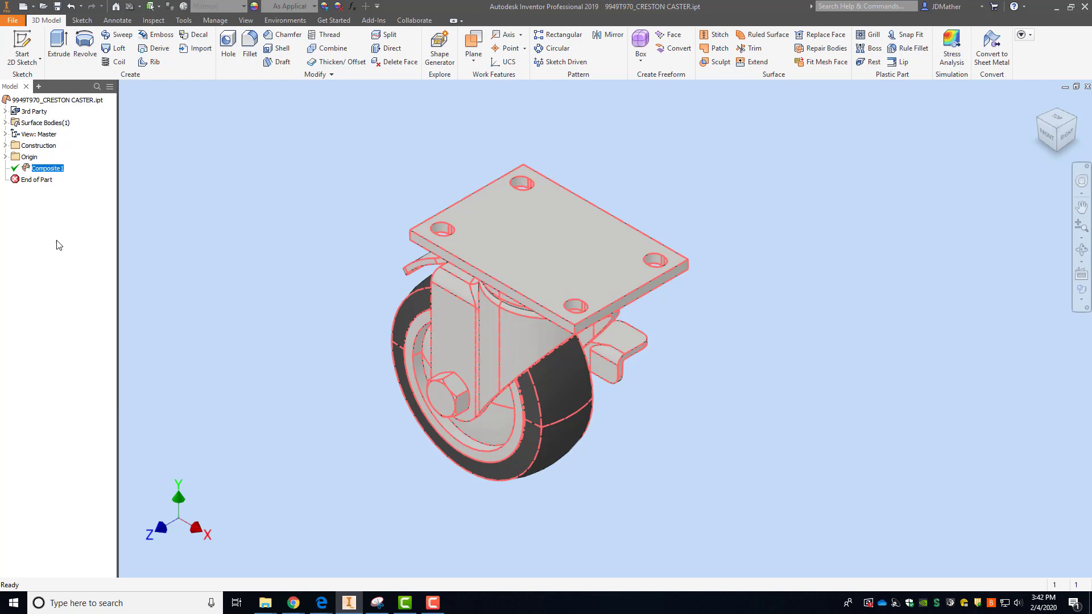
{"action": "right_click", "coordinate": [37, 168]}
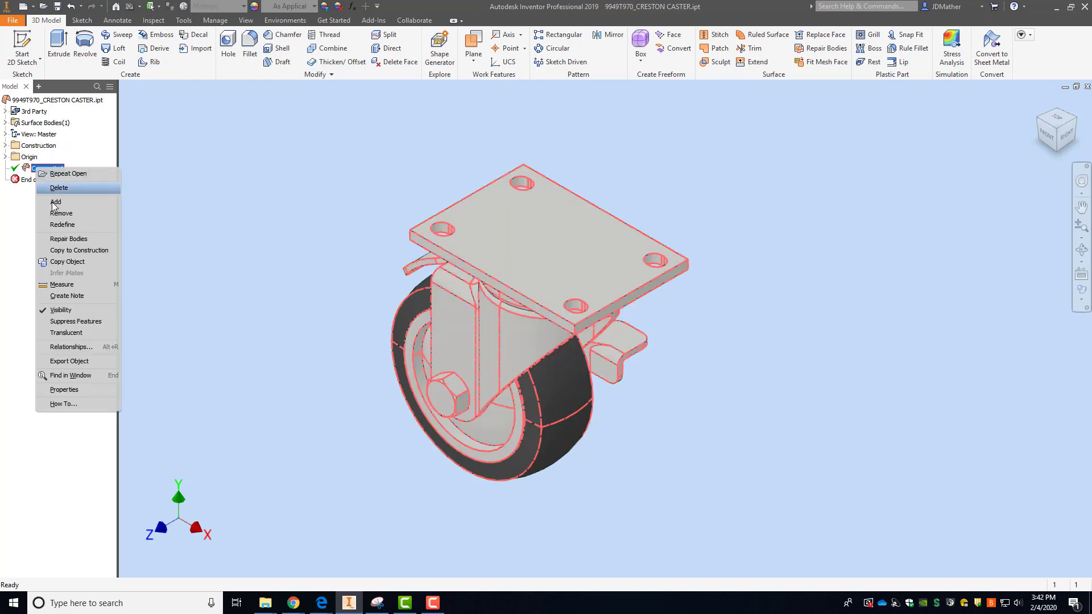
{"action": "left_click", "coordinate": [59, 250]}
{"action": "left_click", "coordinate": [6, 147]}
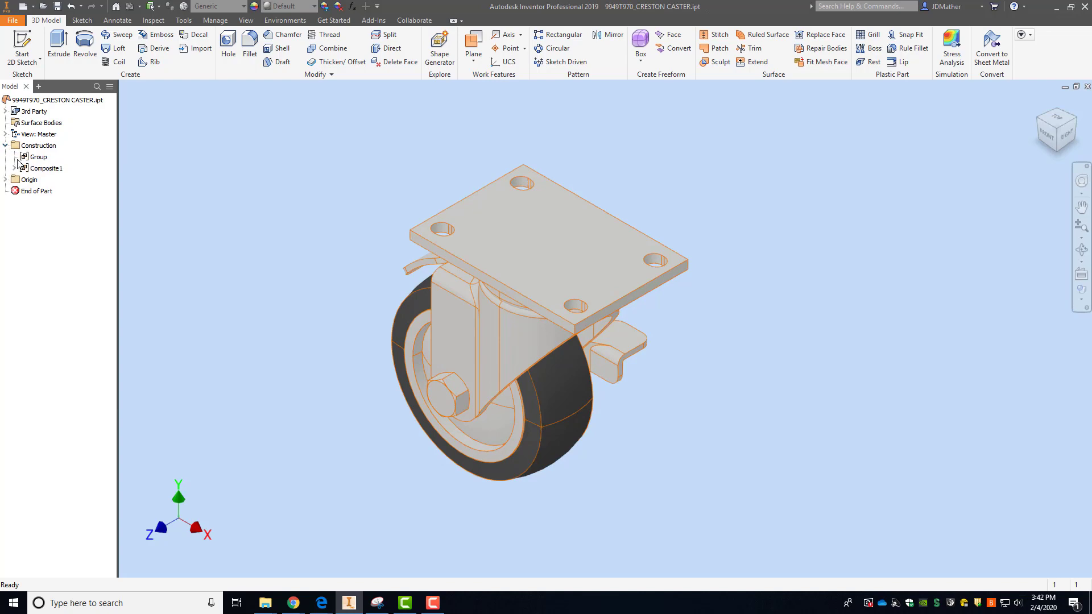
{"action": "double_click", "coordinate": [36, 146]}
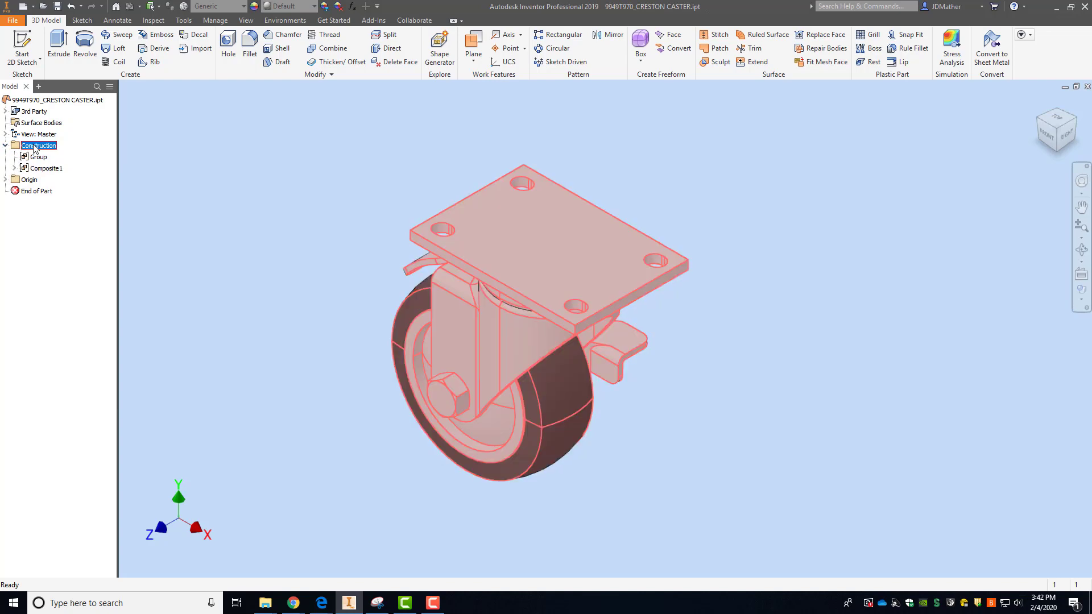
{"action": "left_click", "coordinate": [15, 157]}
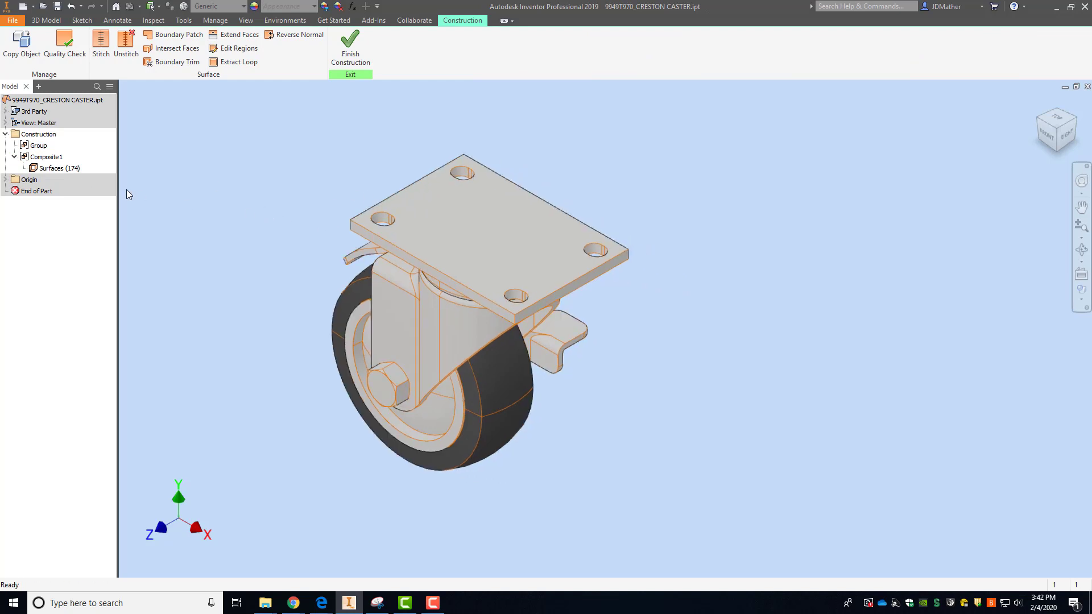
Step: Run a quality check on the 174 surfaces, finding no issues
{"action": "right_click", "coordinate": [51, 171]}
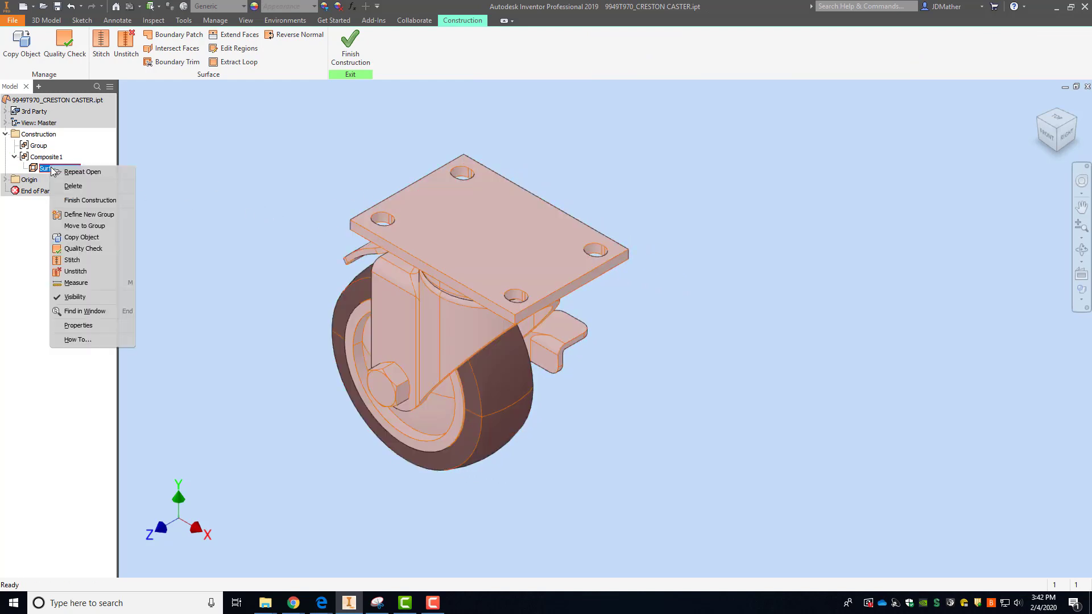
{"action": "left_click", "coordinate": [70, 271]}
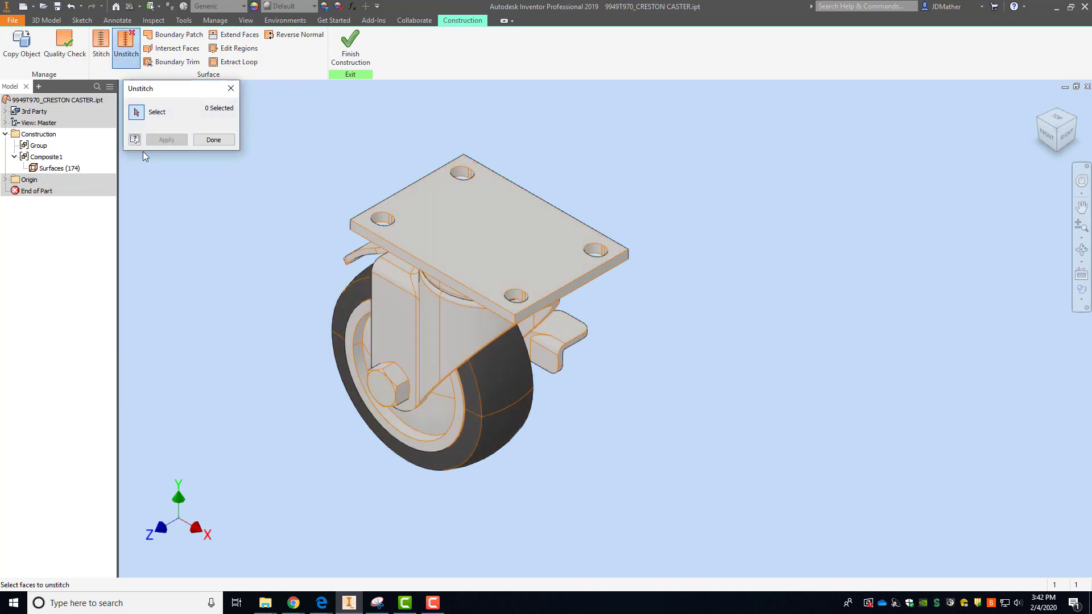
{"action": "left_click", "coordinate": [213, 140]}
{"action": "right_click", "coordinate": [54, 170]}
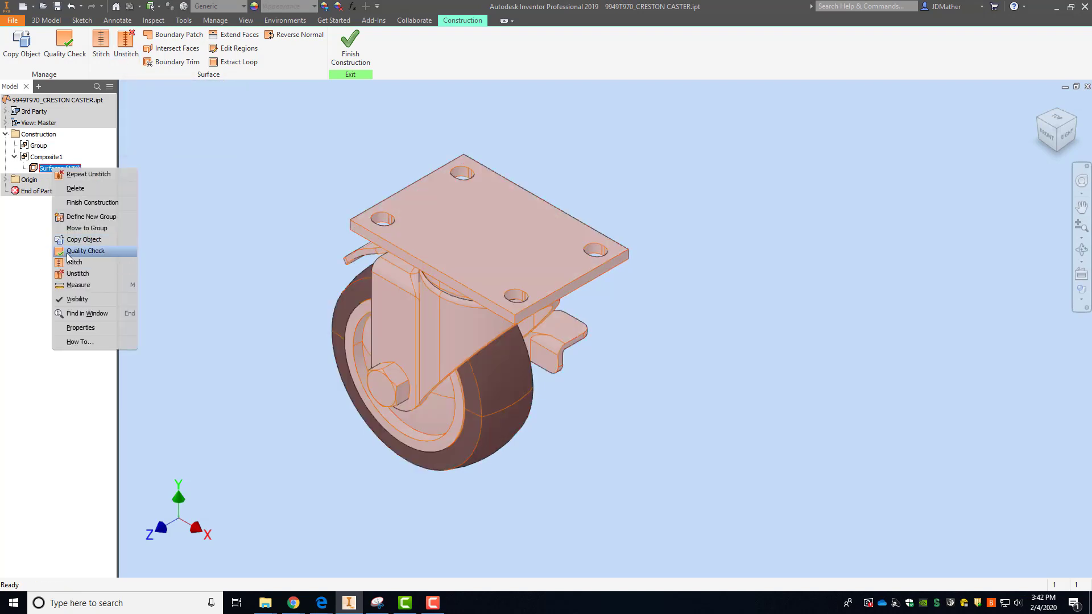
{"action": "left_click", "coordinate": [85, 251]}
{"action": "left_click", "coordinate": [292, 325]}
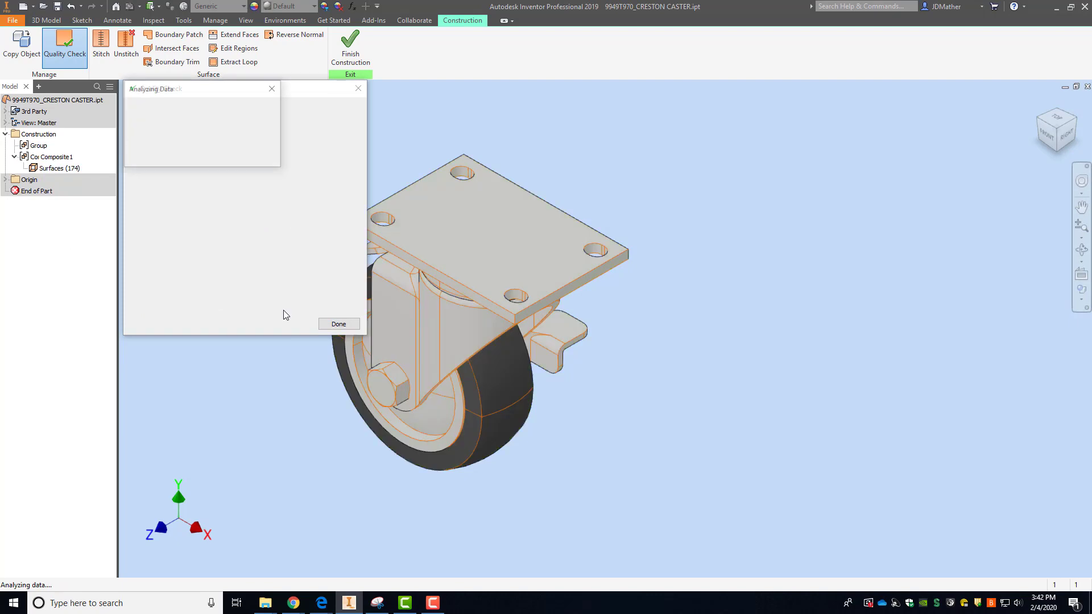
{"action": "left_click", "coordinate": [338, 323]}
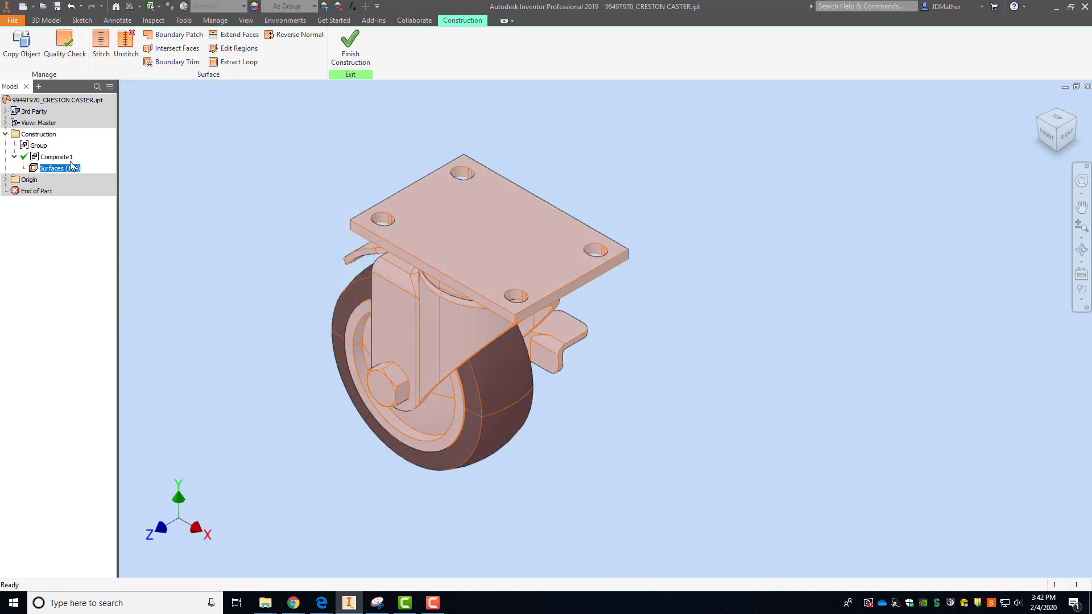
Step: Stitch the surfaces into three solids and copy them out as multiple solids Base1–Base3
{"action": "right_click", "coordinate": [42, 168]}
{"action": "left_click", "coordinate": [70, 260]}
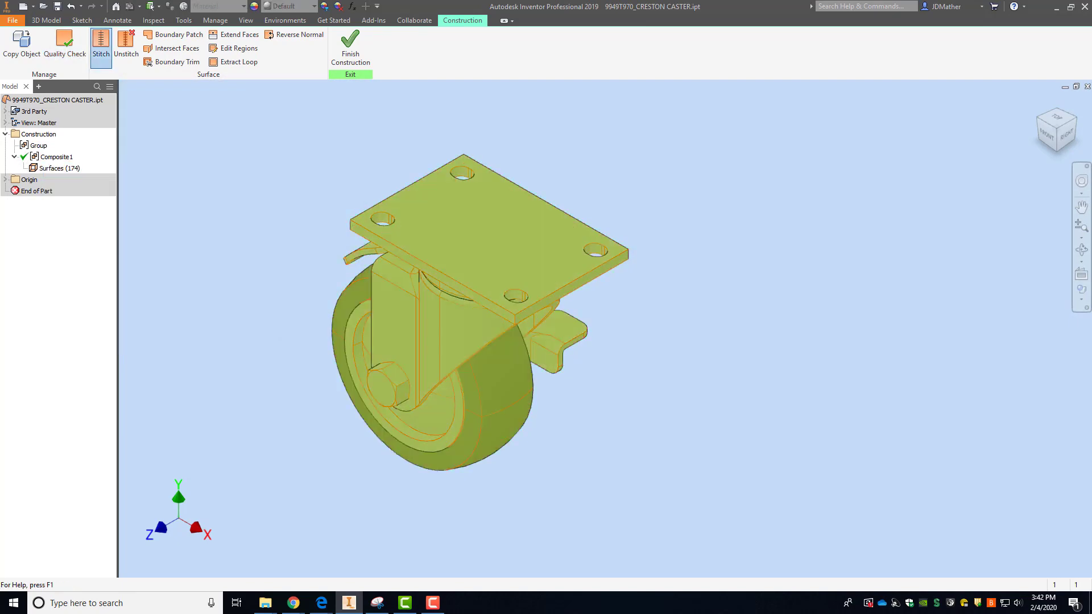
{"action": "left_click", "coordinate": [542, 251]}
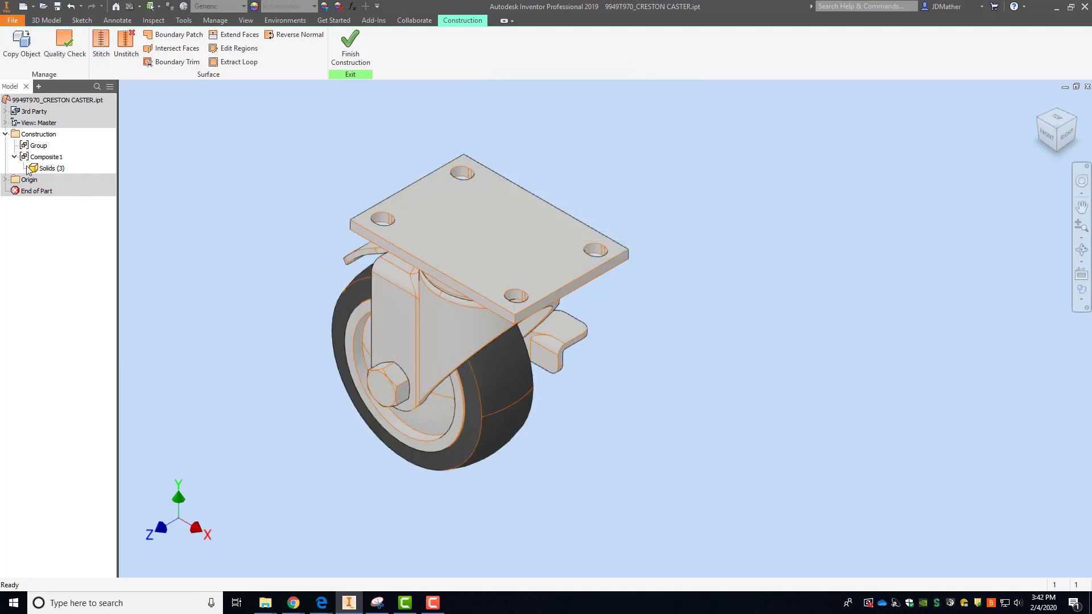
{"action": "right_click", "coordinate": [47, 170]}
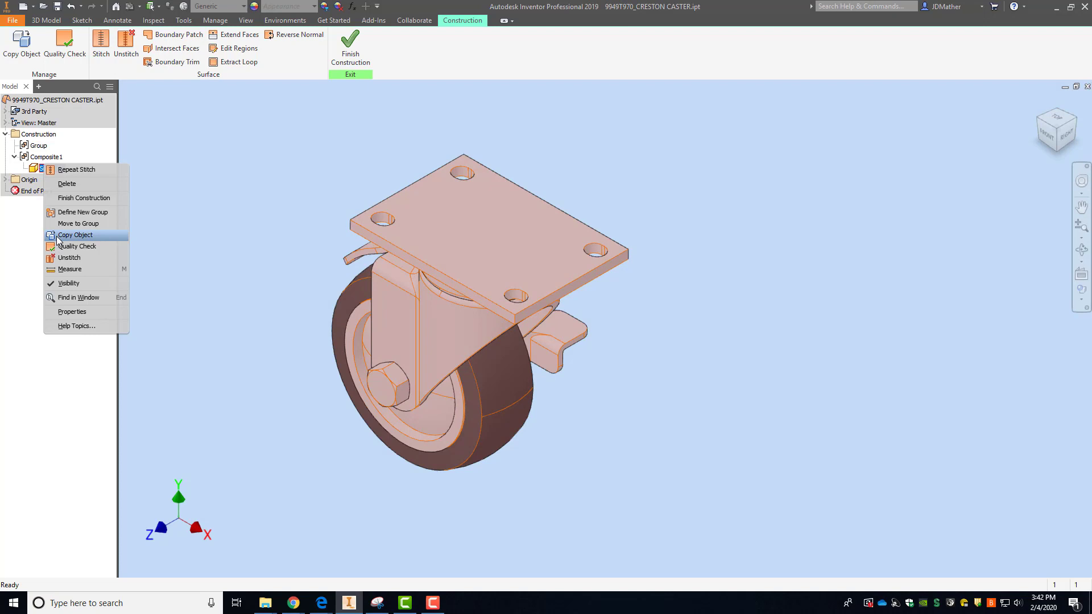
{"action": "left_click", "coordinate": [74, 235]}
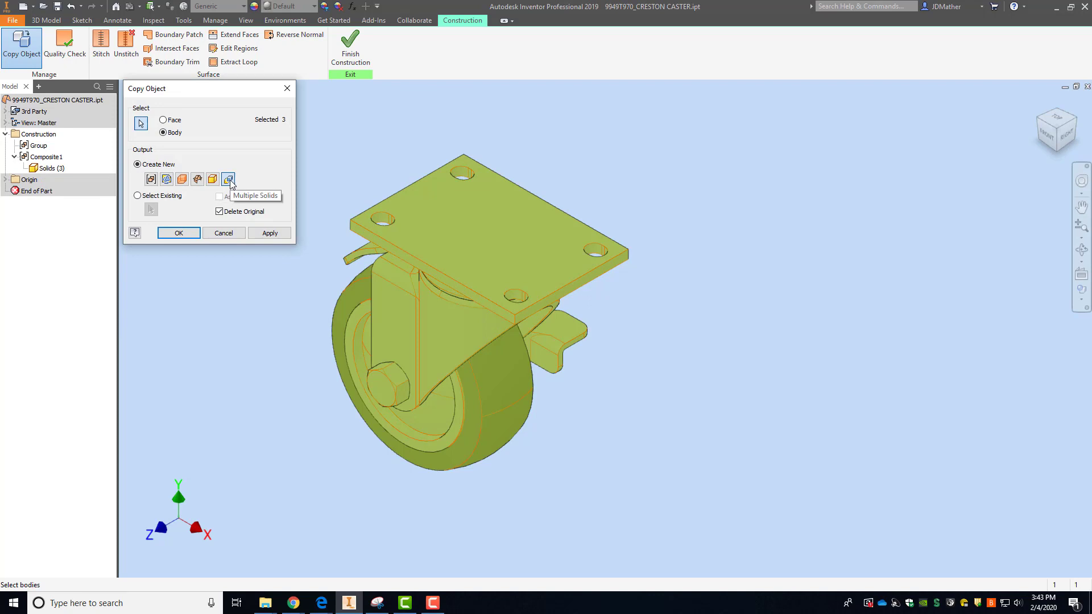
{"action": "left_click", "coordinate": [229, 180]}
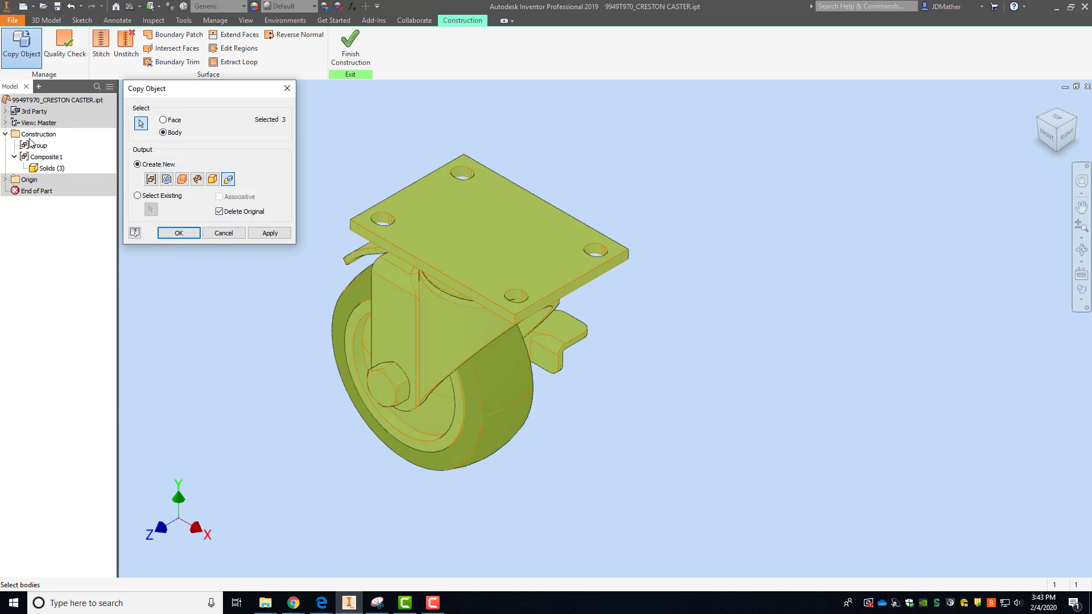
{"action": "left_click", "coordinate": [181, 234]}
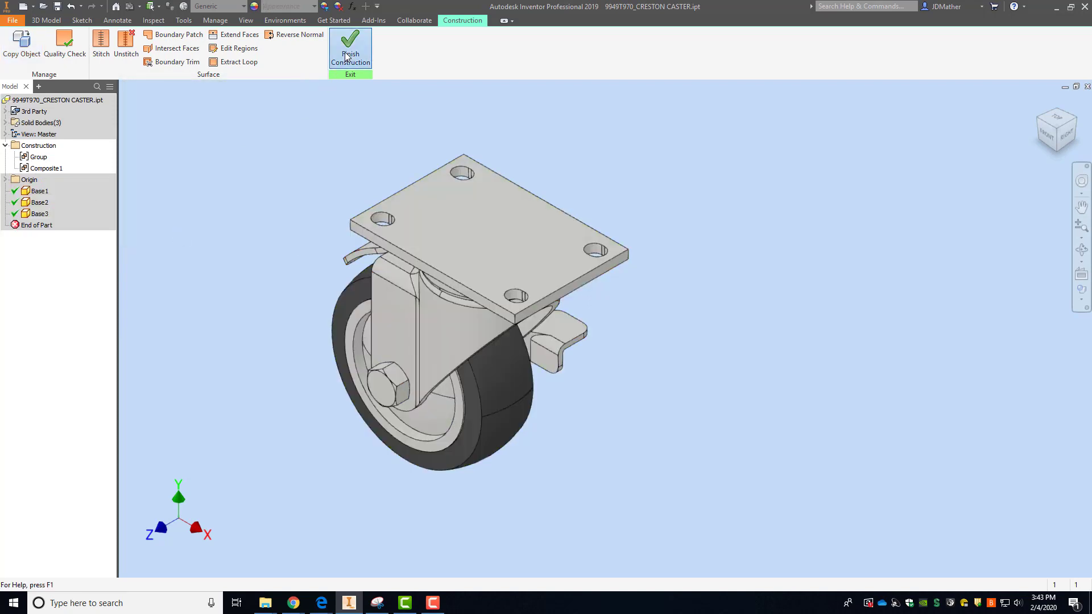
Step: Finish construction editing so the caster part returns to modelling with solid bodies Base1–Base3
{"action": "left_click", "coordinate": [350, 51]}
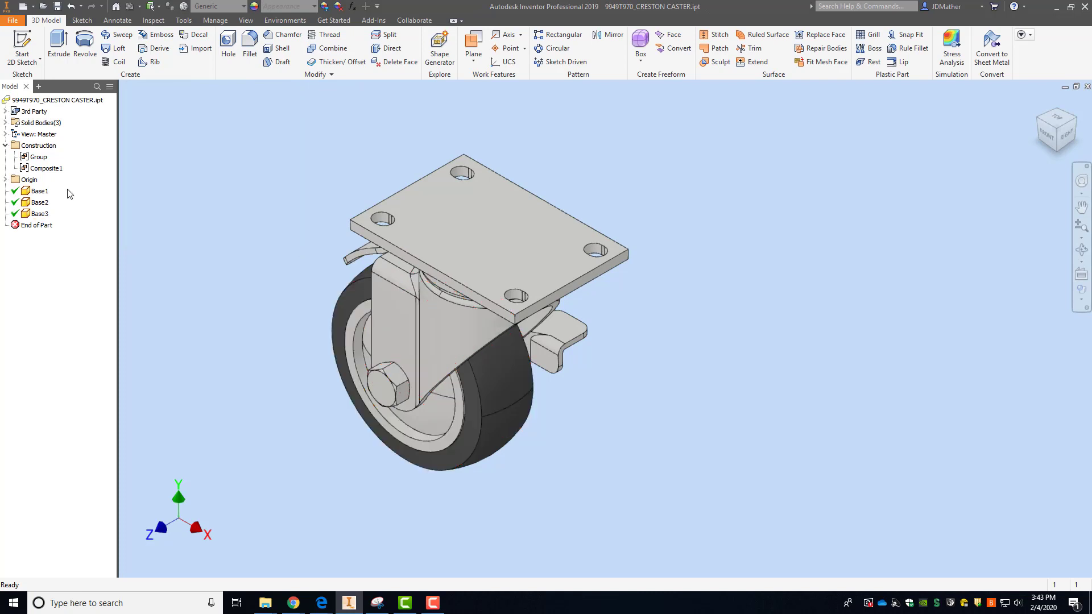